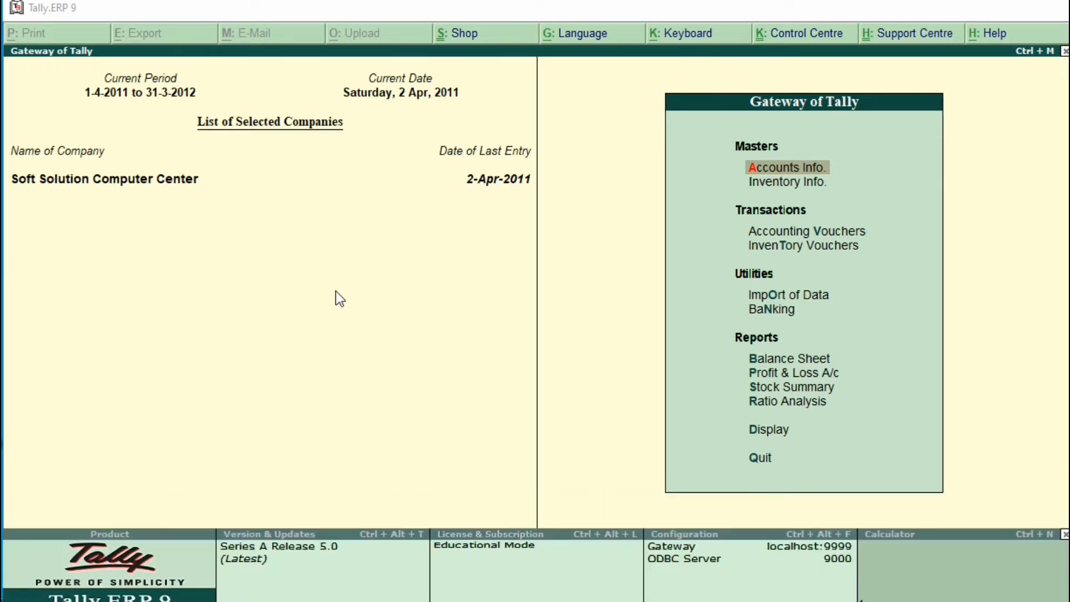
key("F11")
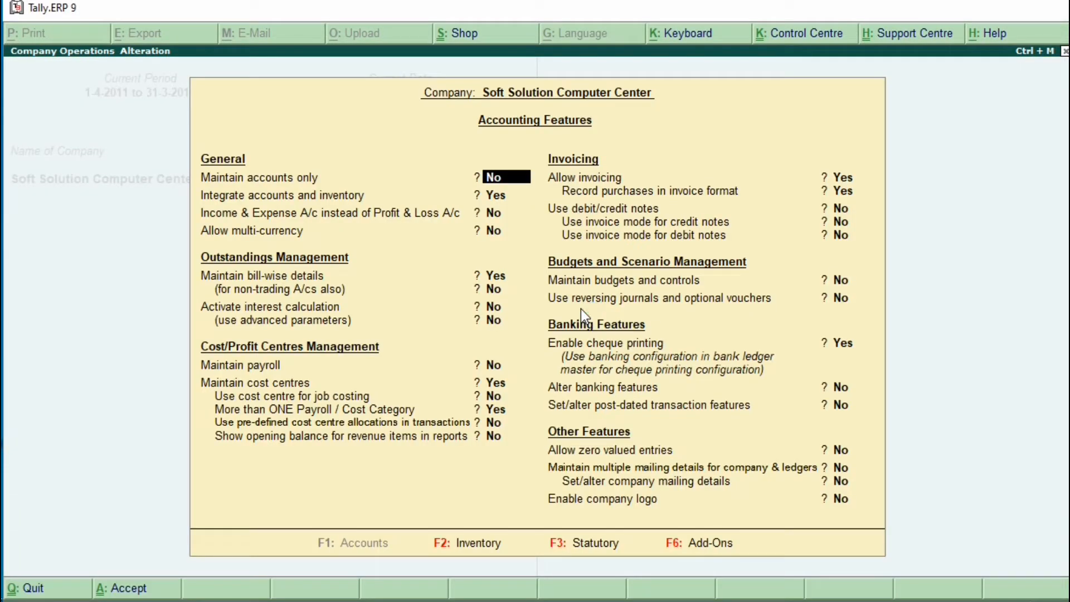
key("Return")
key("Return")
key("Return")
key("Return")
key("Return")
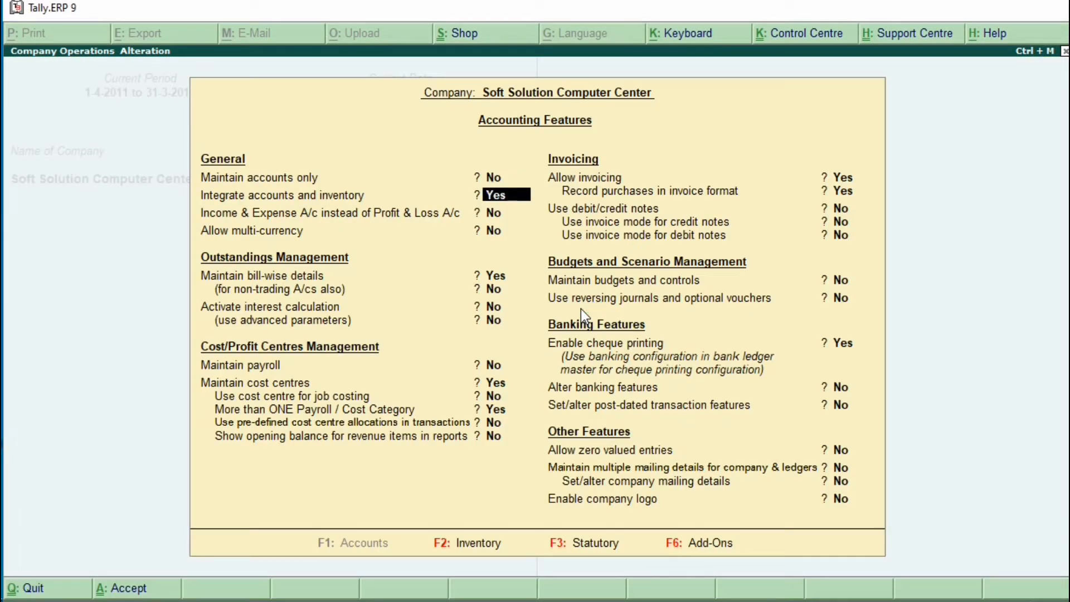
key("Return")
key("Return")
key("Return")
key("Return")
key("Return")
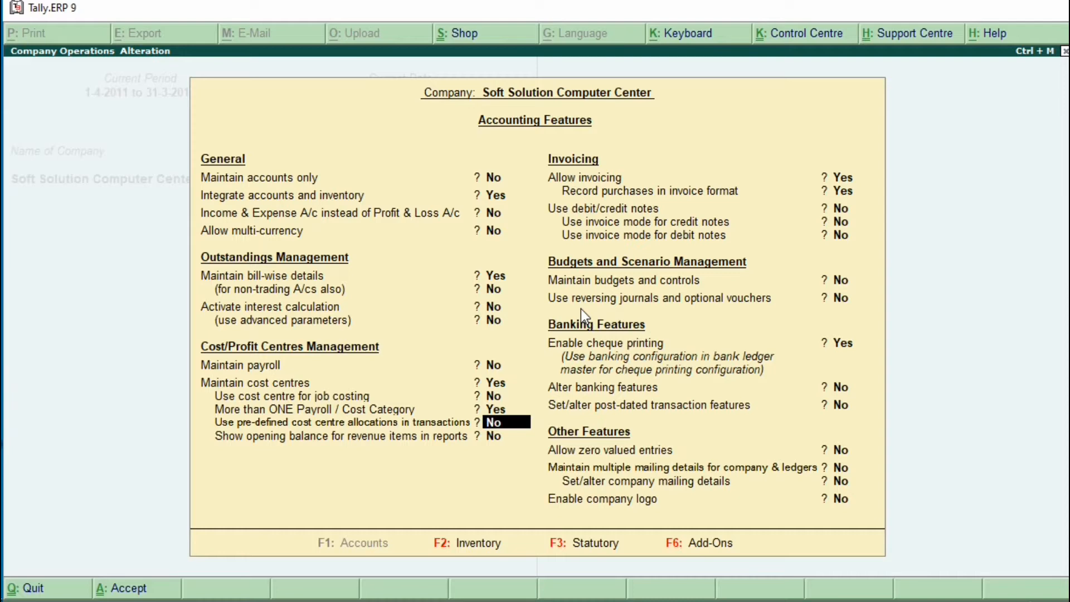
type("Y")
key("Return")
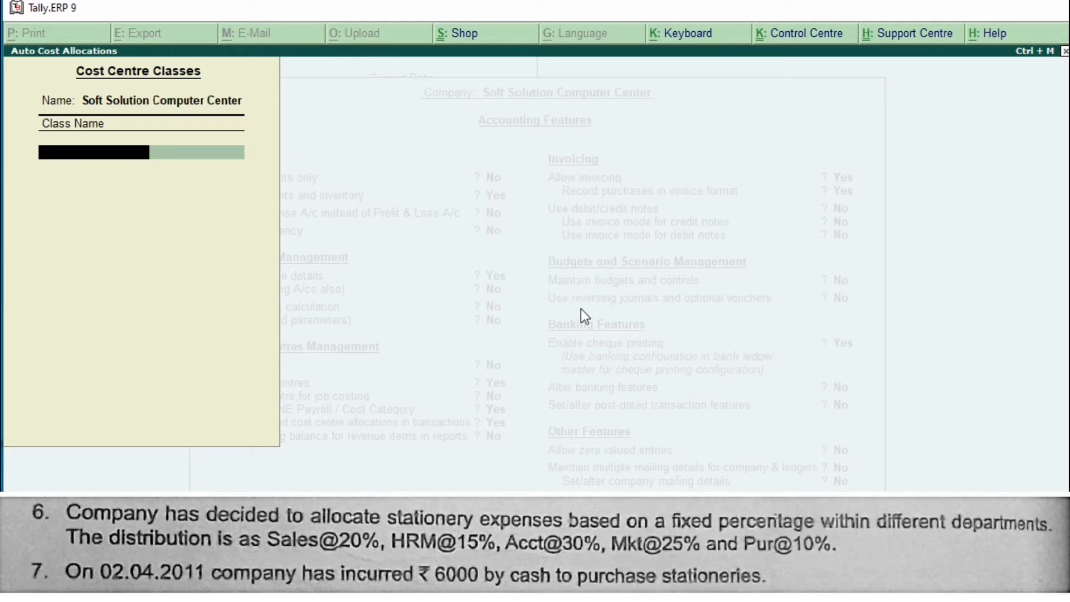
type("STATIONERY")
key("Return")
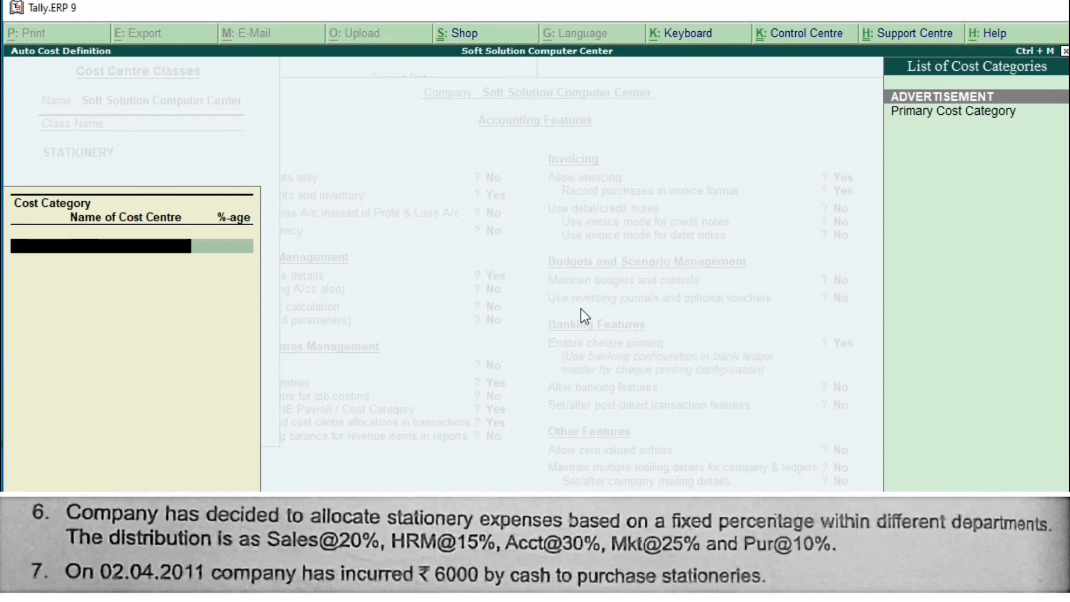
key("Escape")
key("BackSpace")
key("Escape")
key("Return")
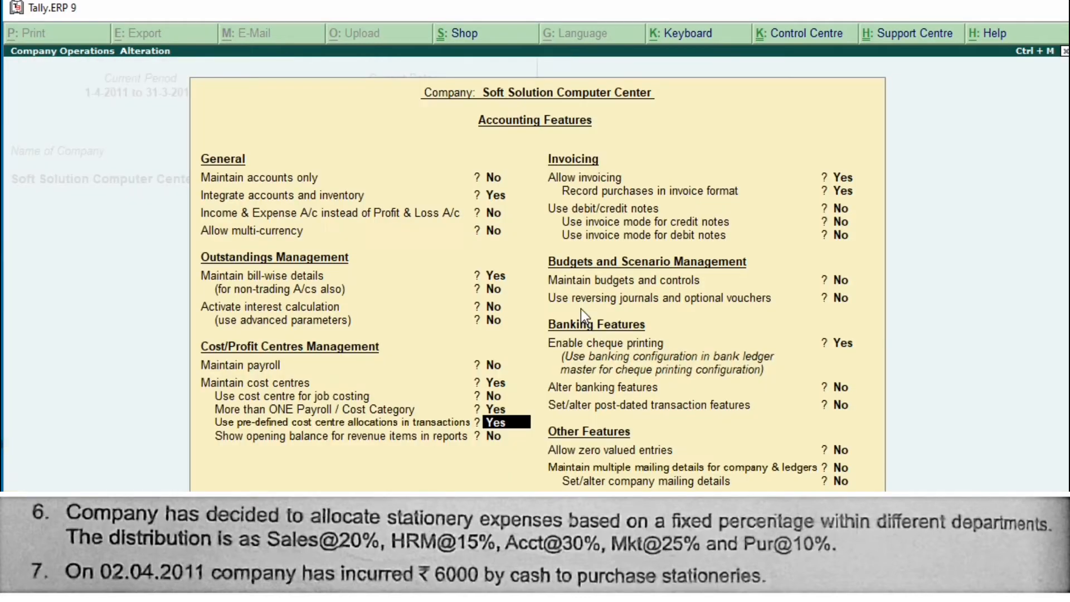
key("Escape")
key("Escape")
key("Escape")
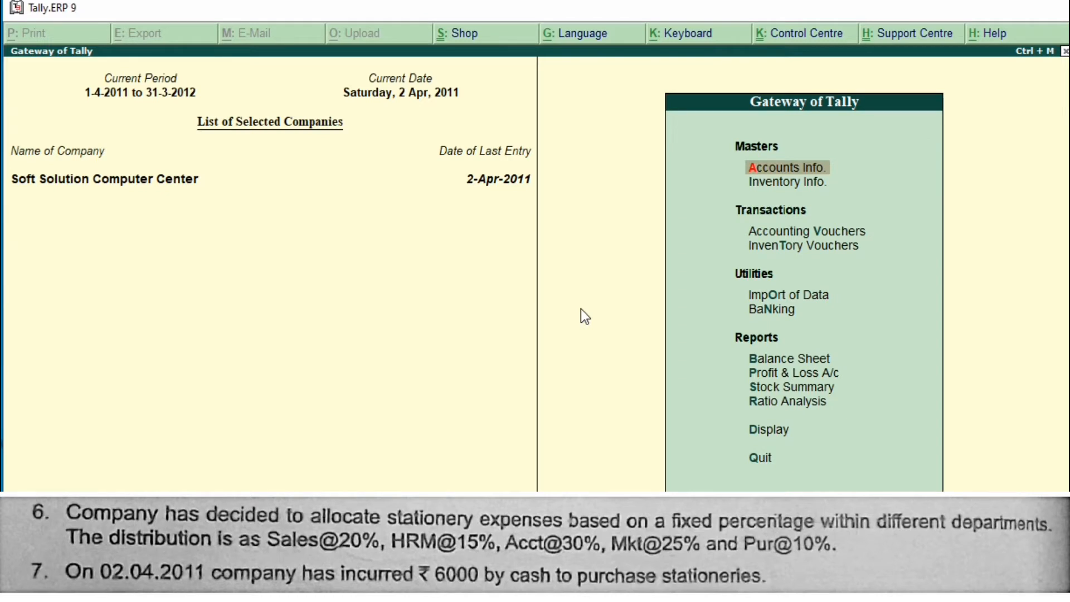
Create a single cost category named DEPARTMENT, keeping the default revenue and non-revenue allocation settings
key("Return")
key("Down")
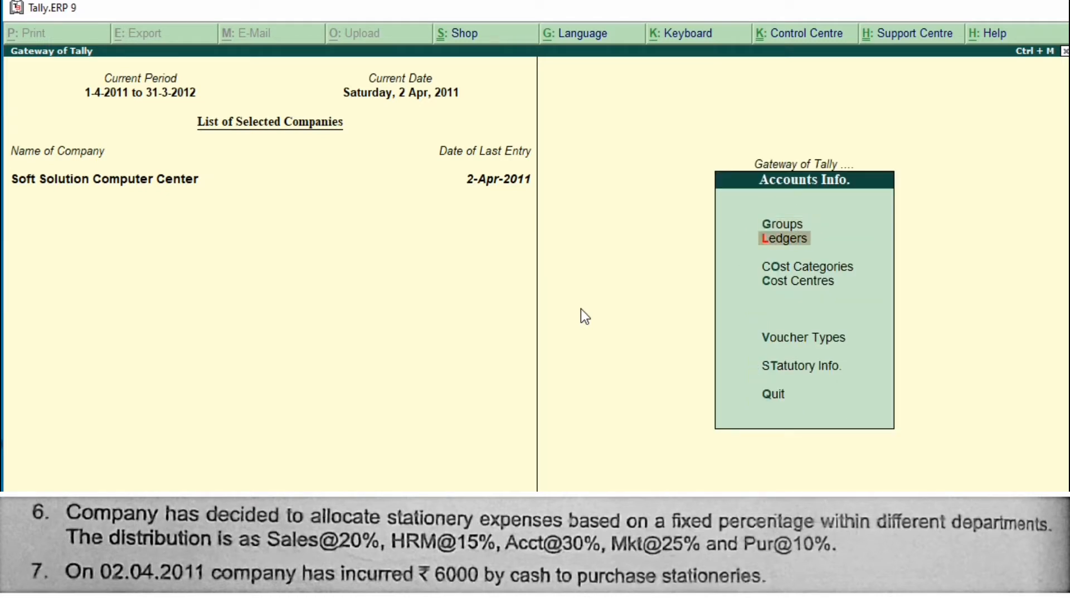
key("Down")
key("Return")
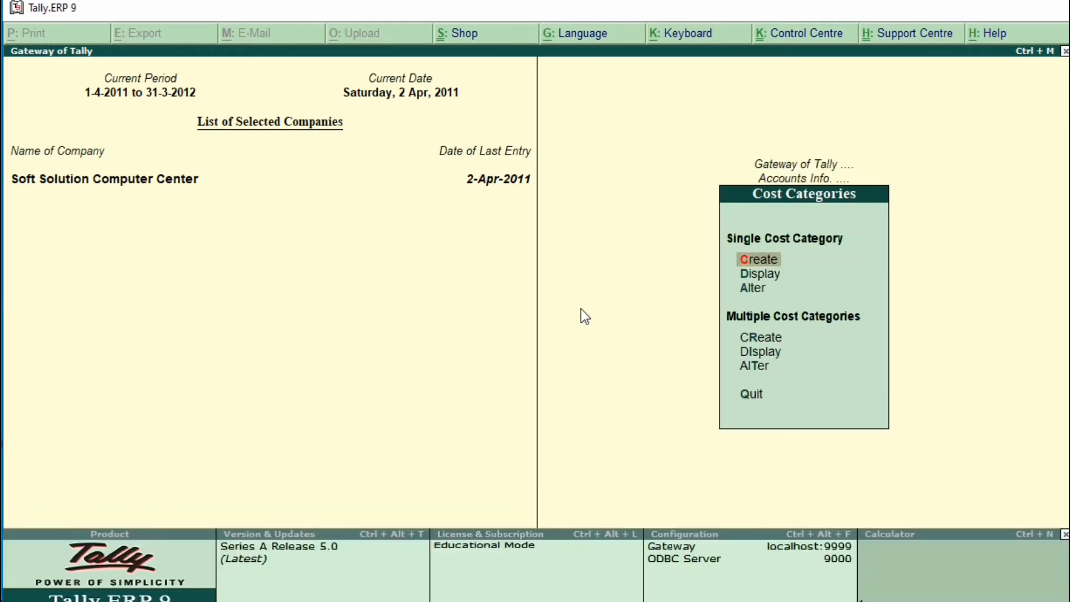
key("Return")
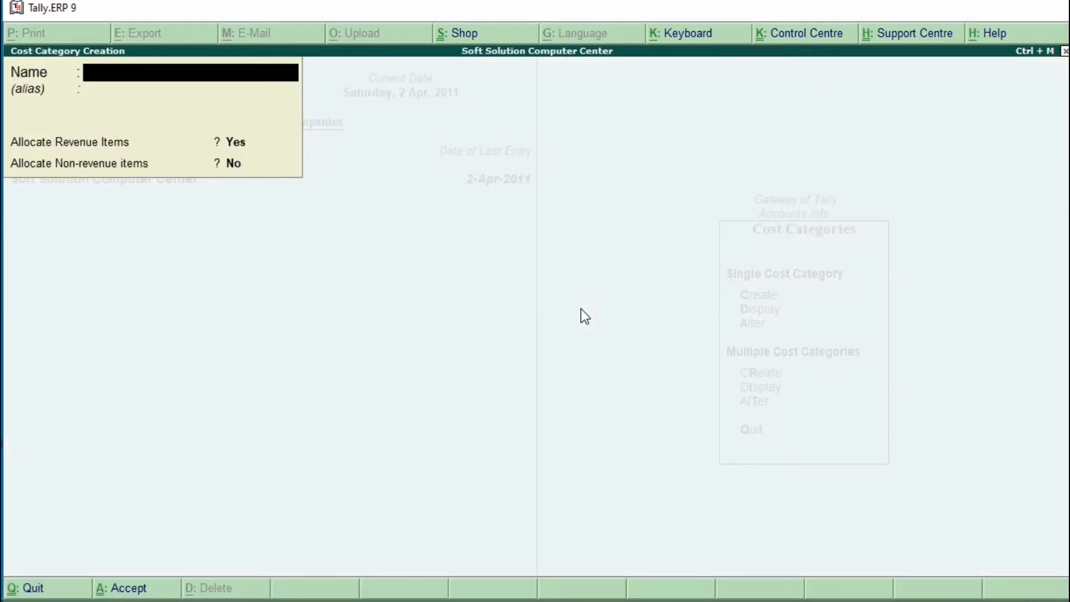
type("DEPARTM")
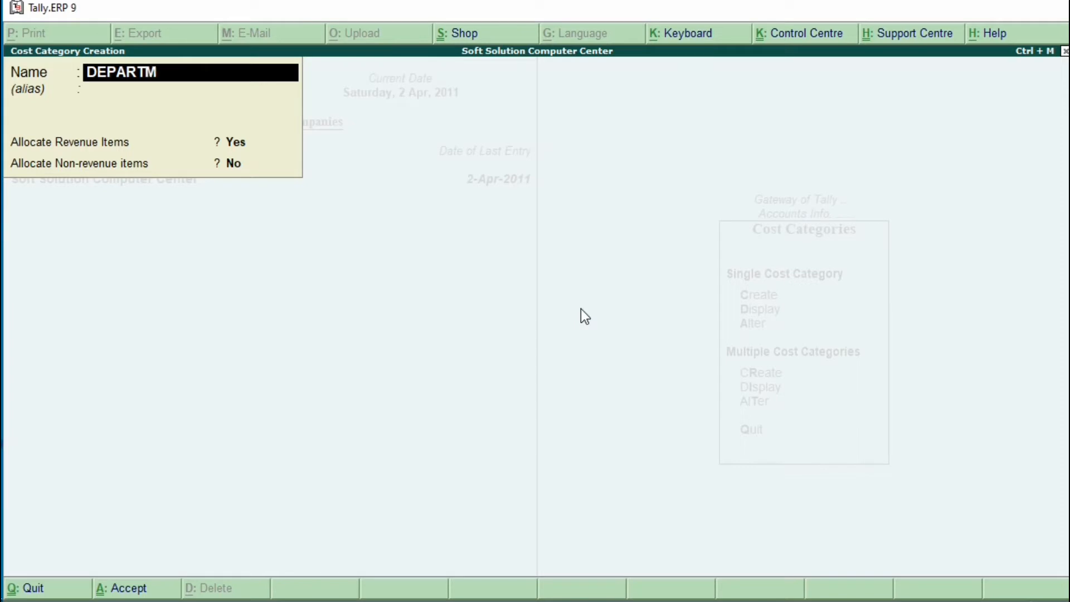
type("ENT")
key("Return")
key("Return")
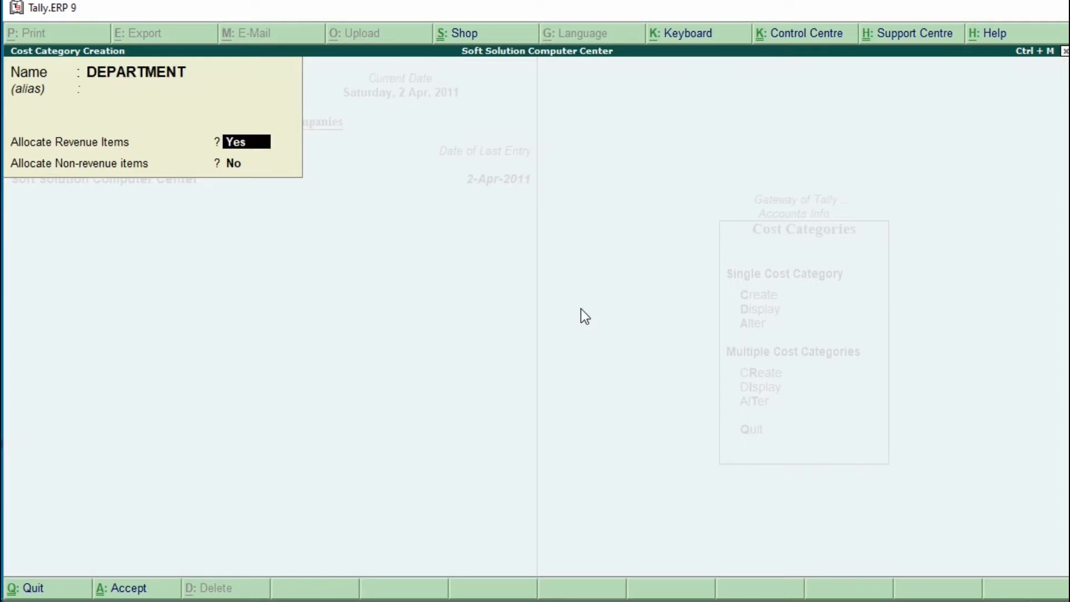
key("Return")
key("Return")
key("Return")
key("Escape")
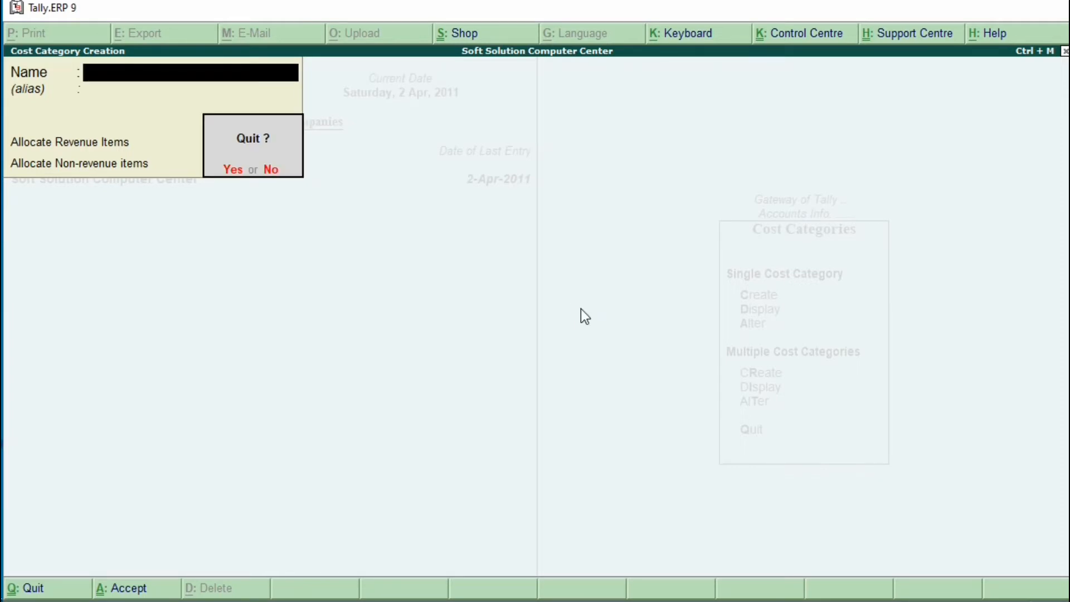
key("Return")
key("Escape")
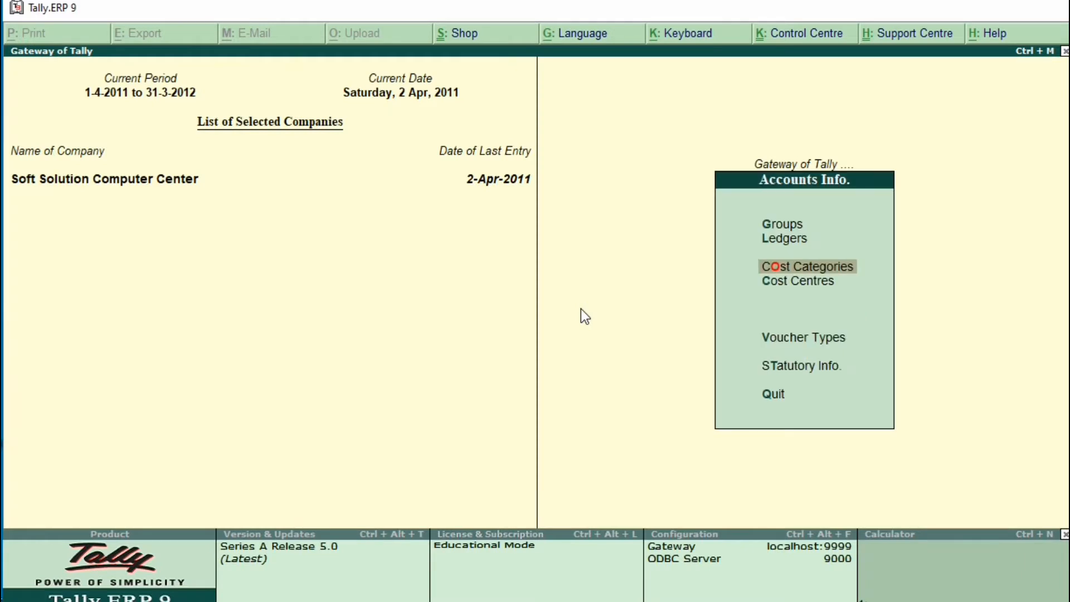
Create a single cost centre named ACCT in the DEPARTMENT category, under Primary
key("Down")
key("Return")
key("Return")
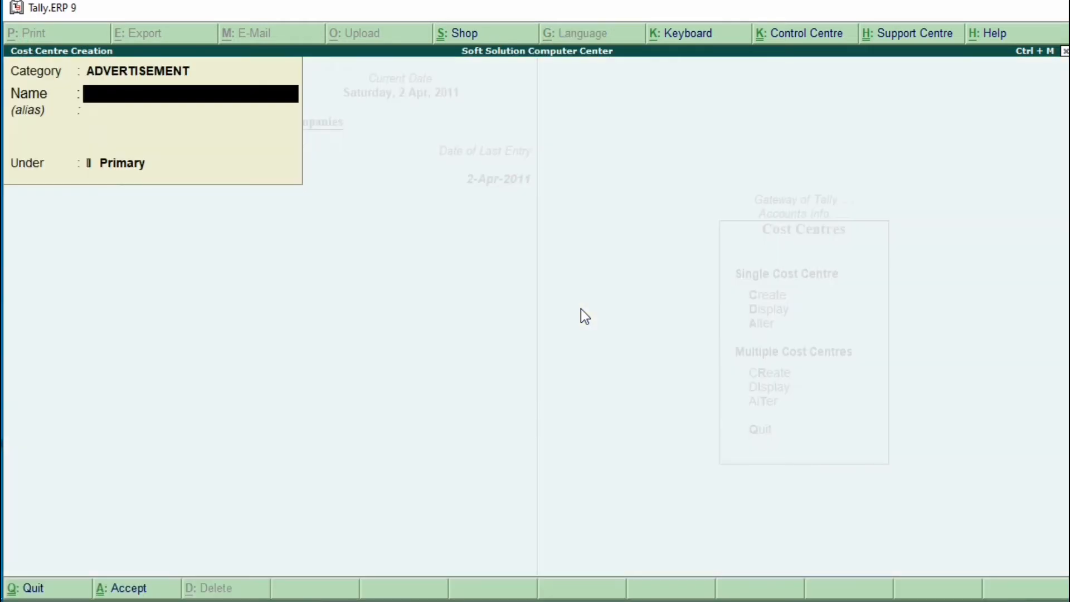
key("BackSpace")
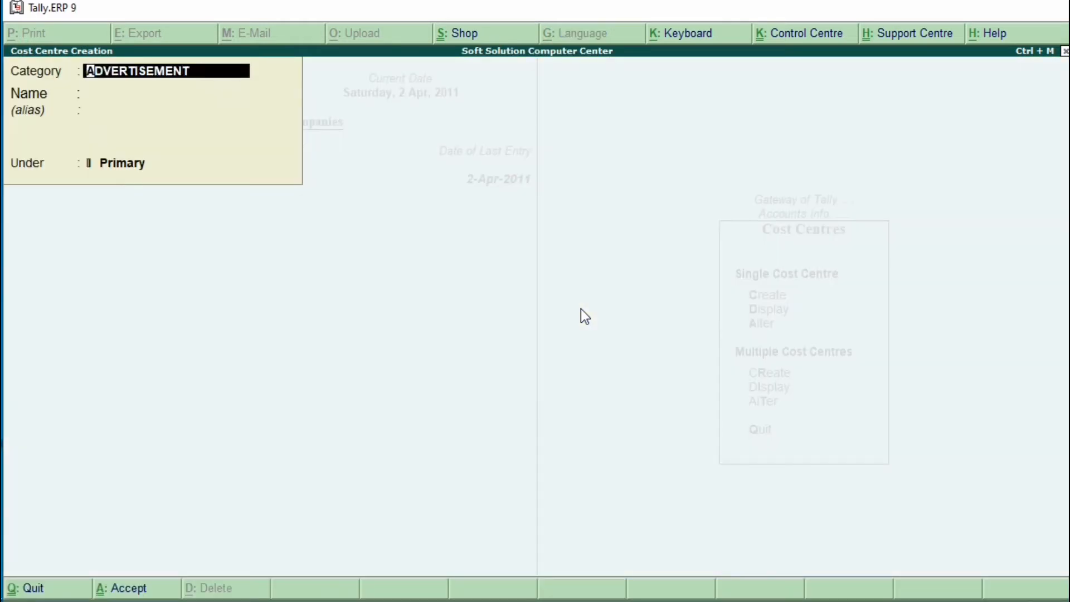
type("D")
key("Return")
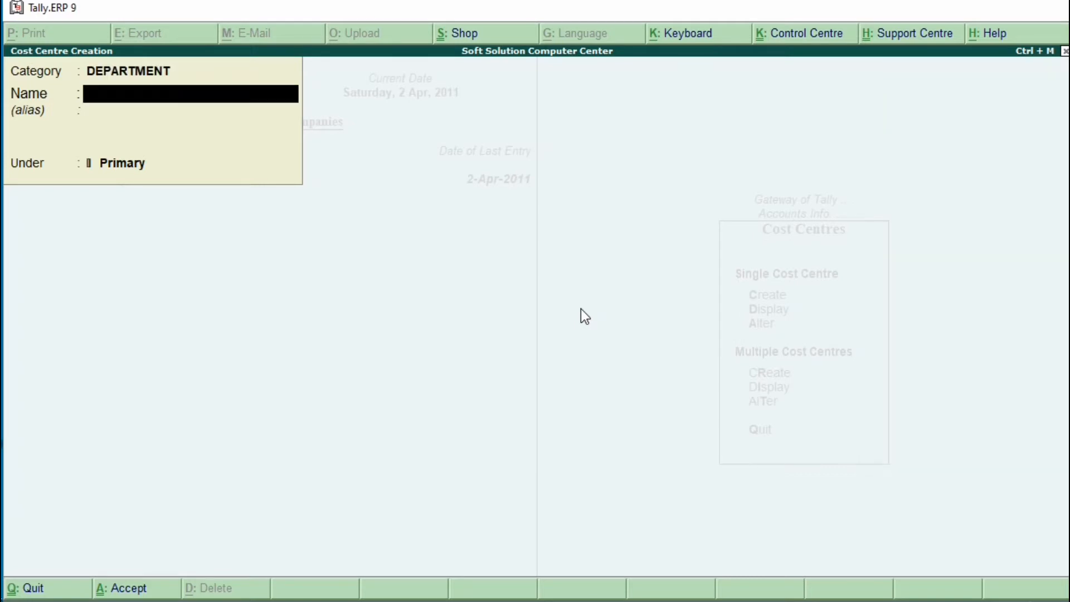
type("ACCT")
key("Return")
key("Return")
key("Return")
key("Return")
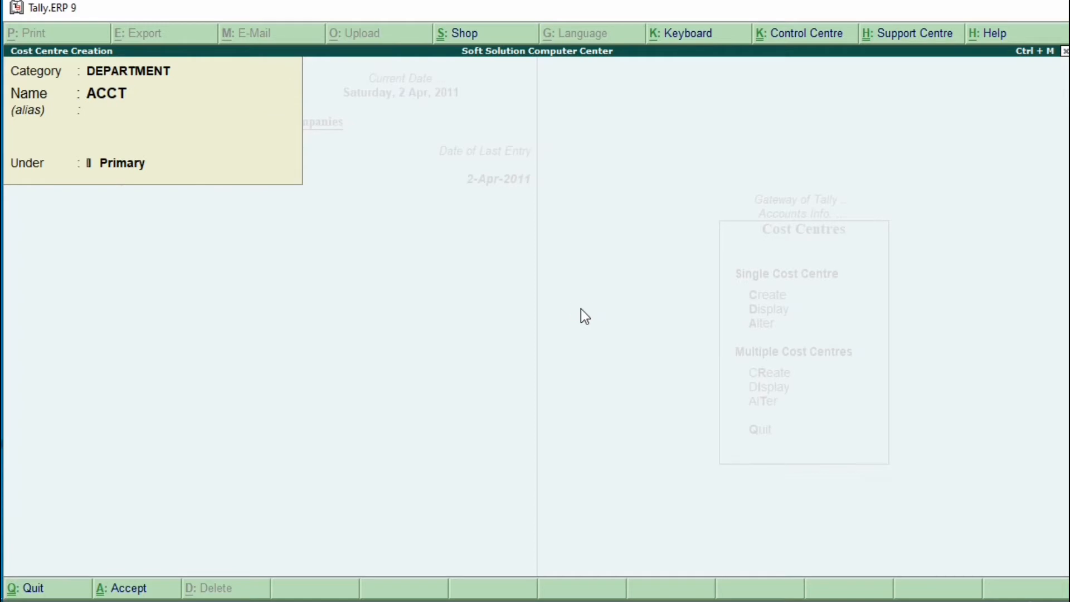
Create a cost centre named MKT in the DEPARTMENT category, under Primary
type("MKT")
key("Return")
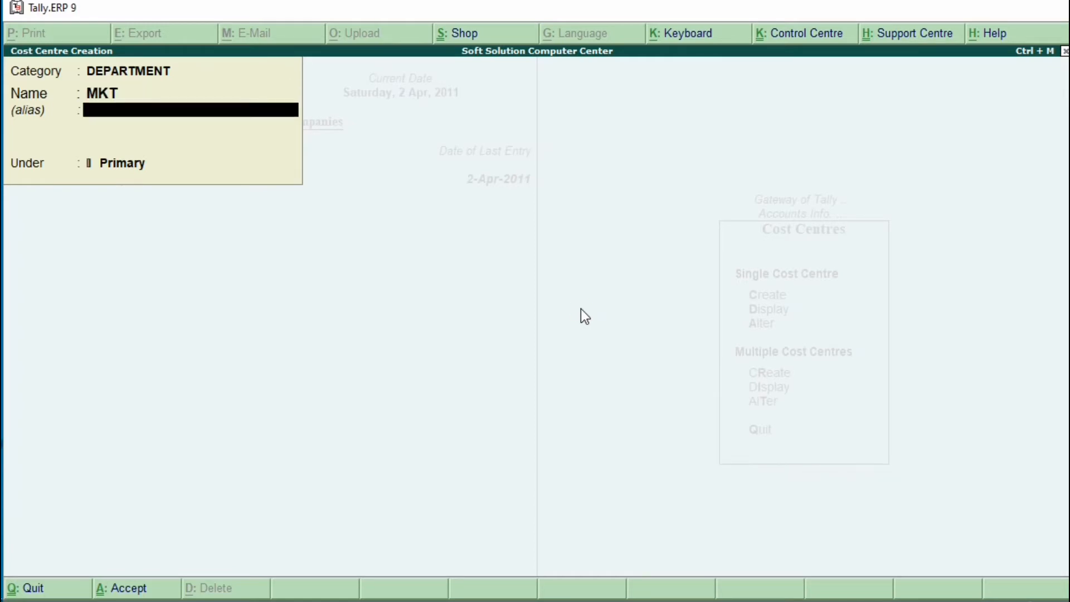
key("Return")
key("Return")
key("Return")
Create a cost centre named PUR in the DEPARTMENT category, under Primary
type("PU")
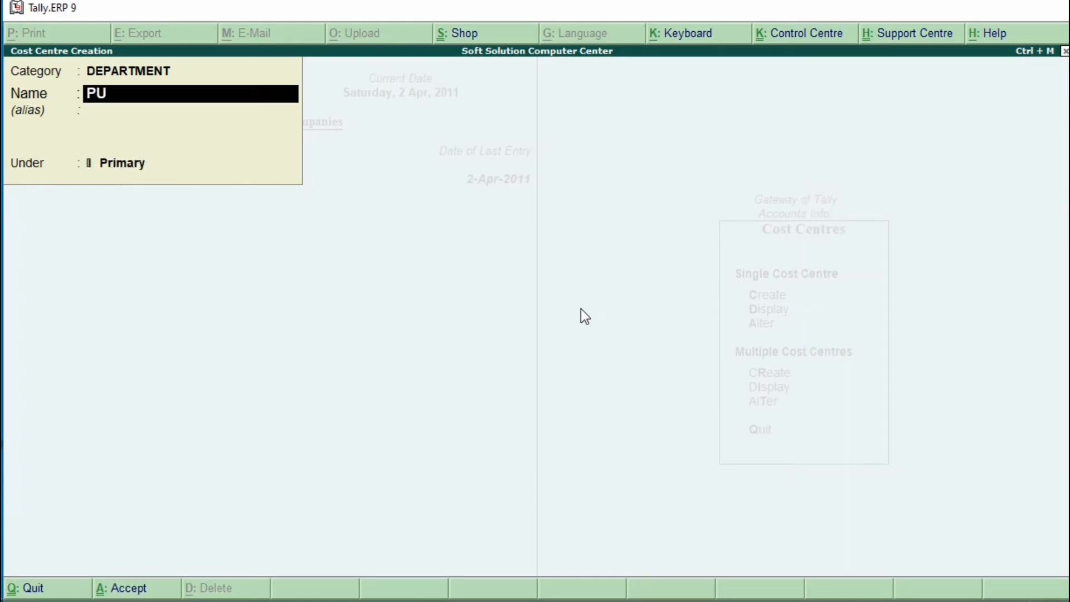
type("R")
key("Return")
key("Return")
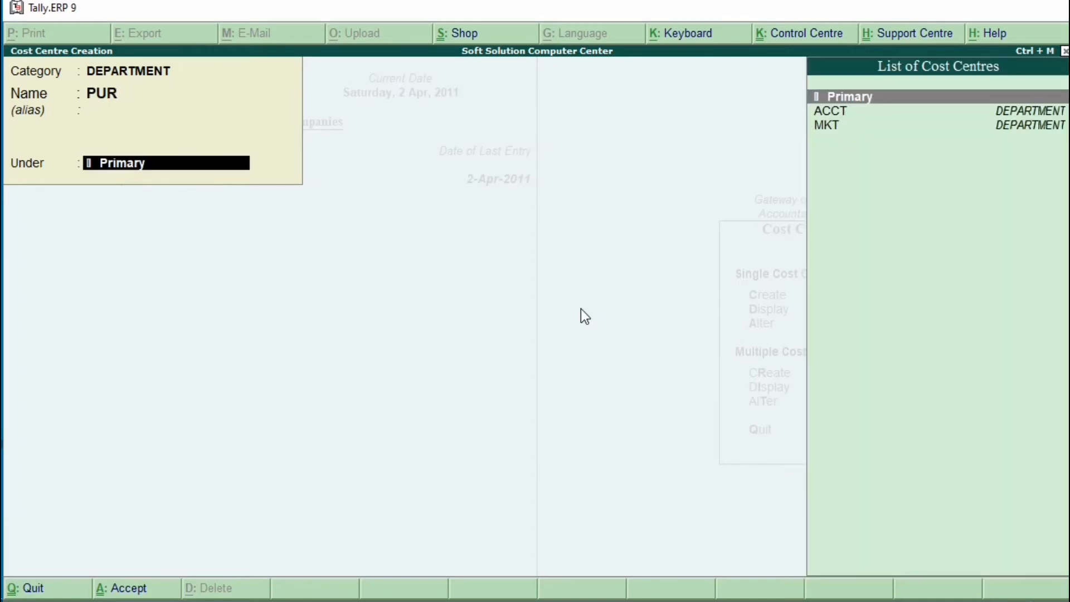
key("Return")
key("Return")
Create a cost centre named SALES in the DEPARTMENT category, under Primary
type("SALES")
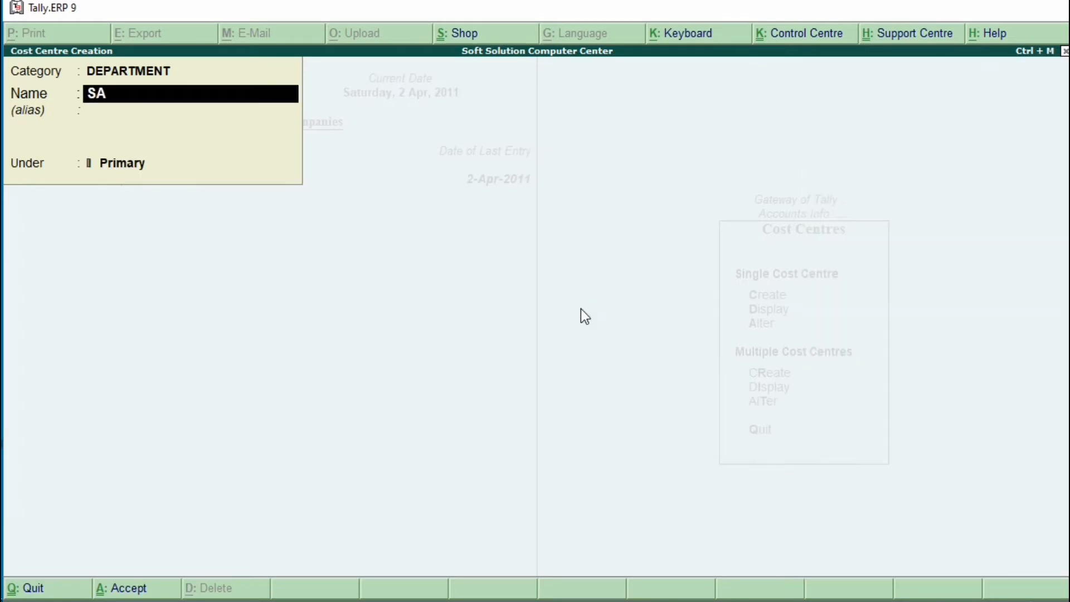
key("Return")
key("Return")
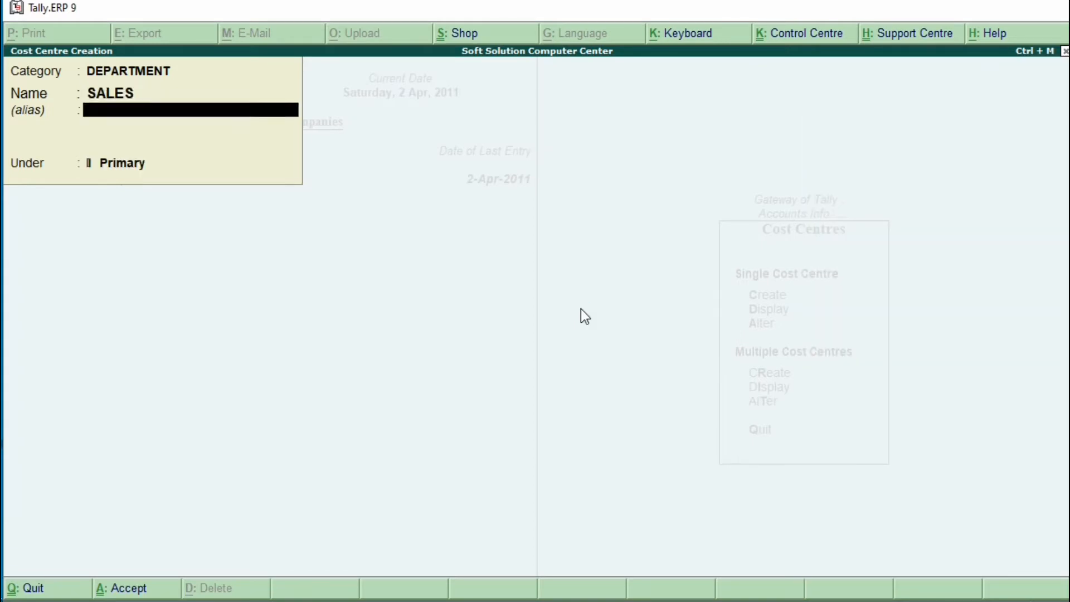
key("Return")
key("Return")
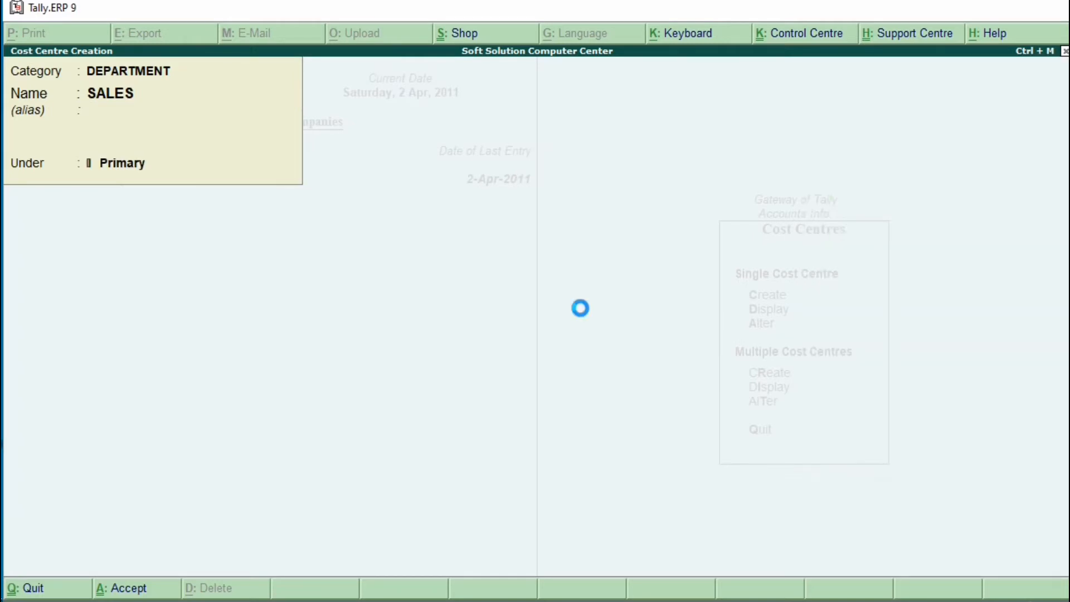
Create a cost centre named HRM in the DEPARTMENT category, under Primary, and return to the Gateway of Tally
type("HRM")
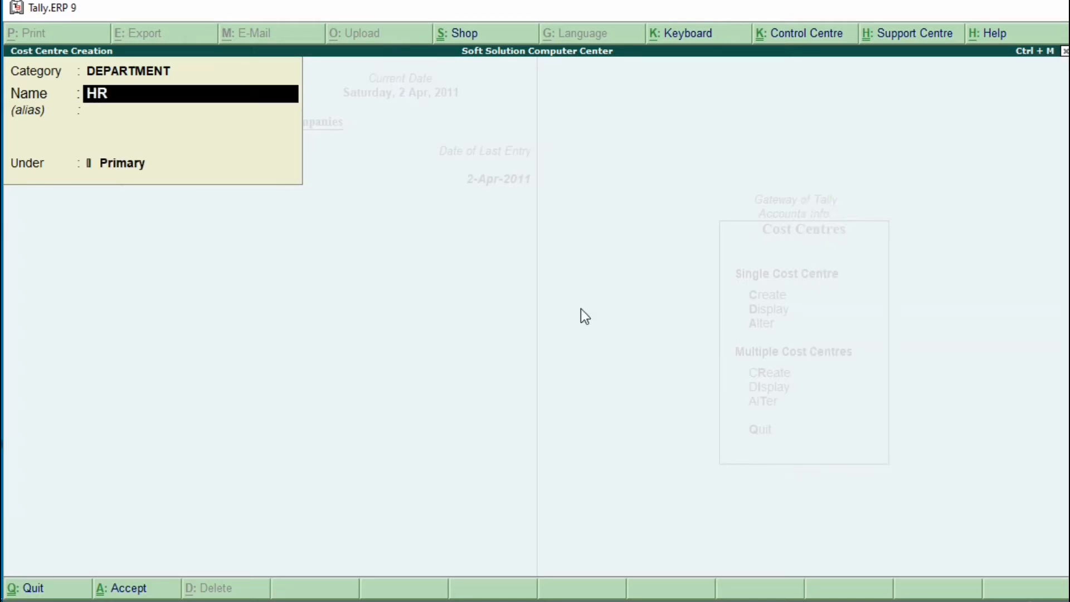
key("Return")
key("Return")
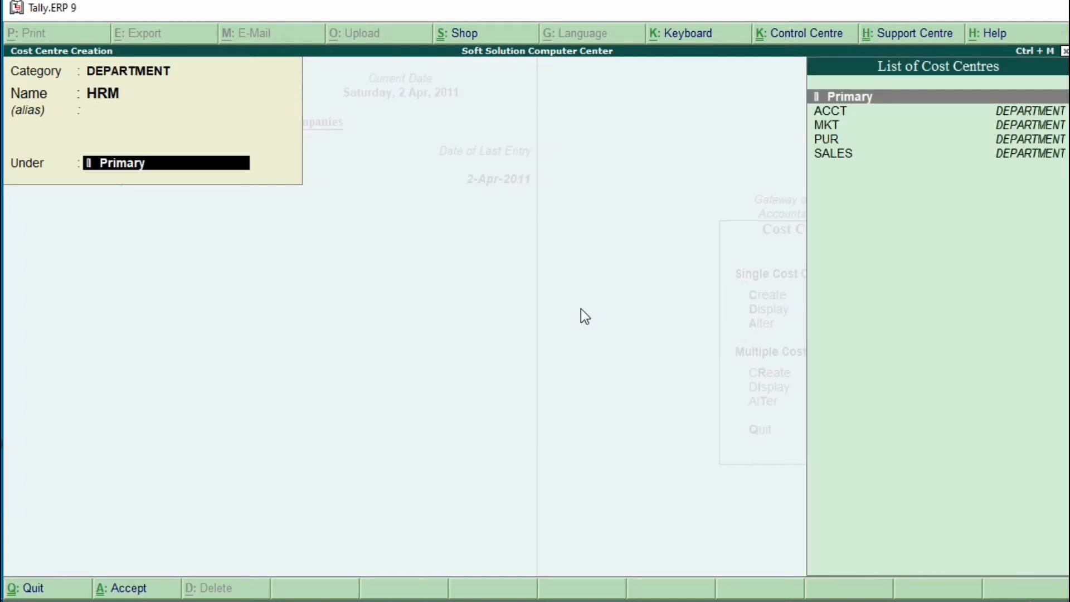
key("Return")
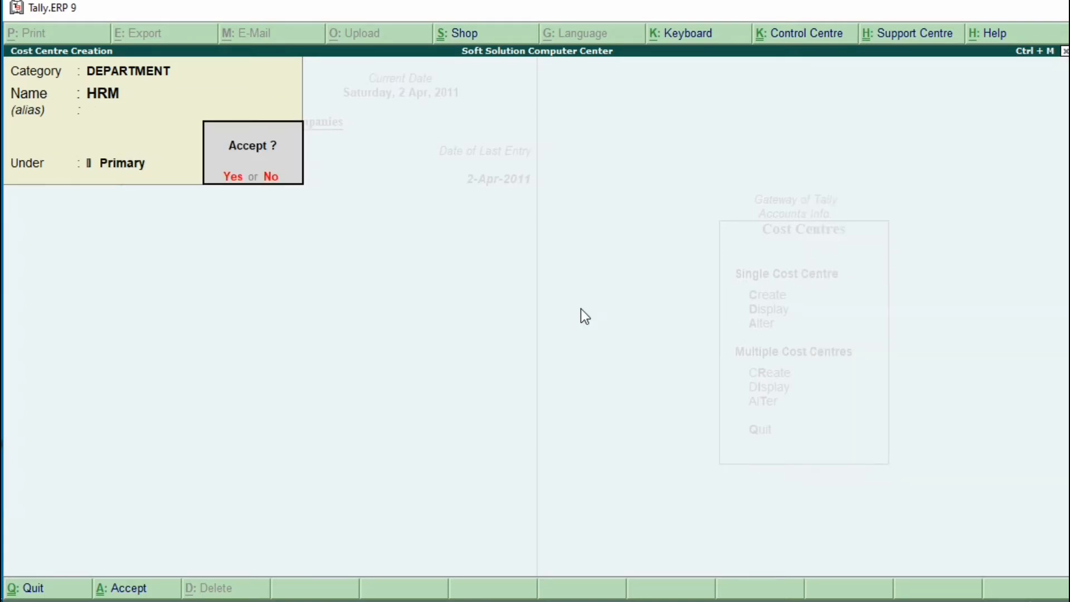
key("Return")
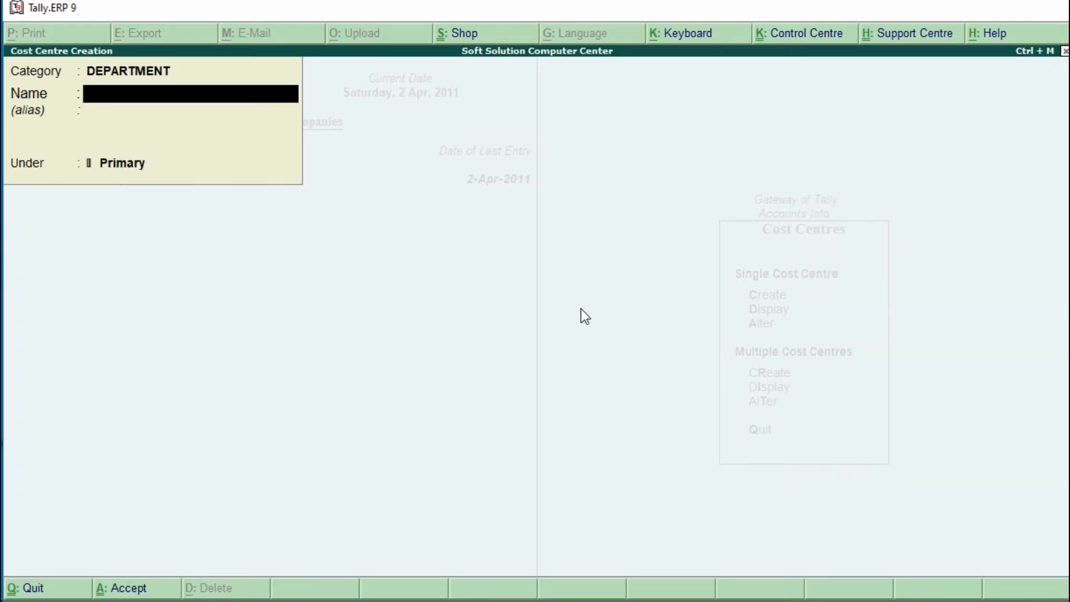
key("Escape")
key("Return")
key("Escape")
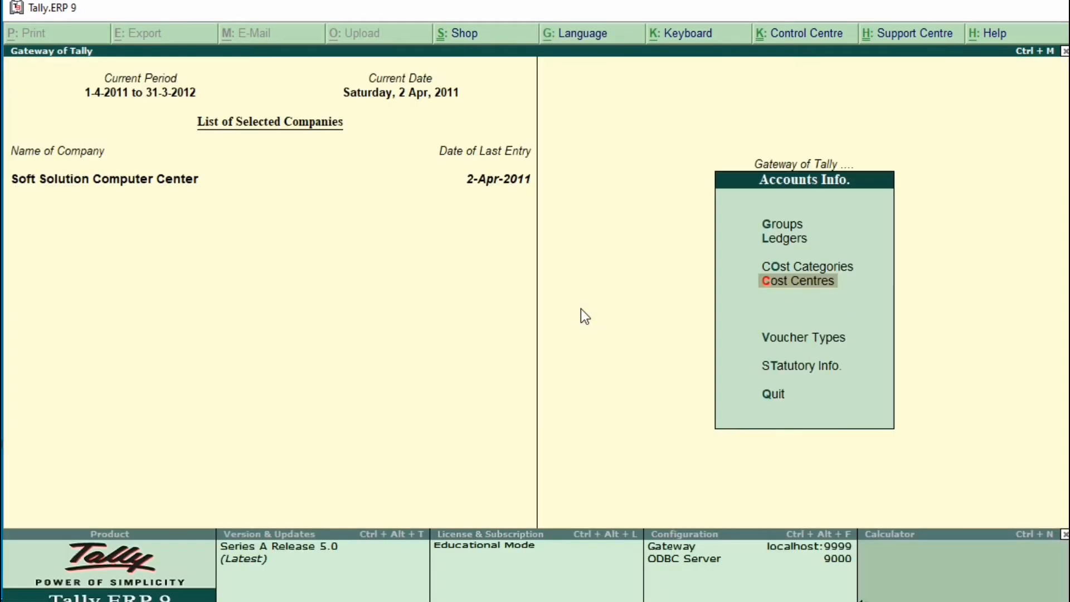
key("Escape")
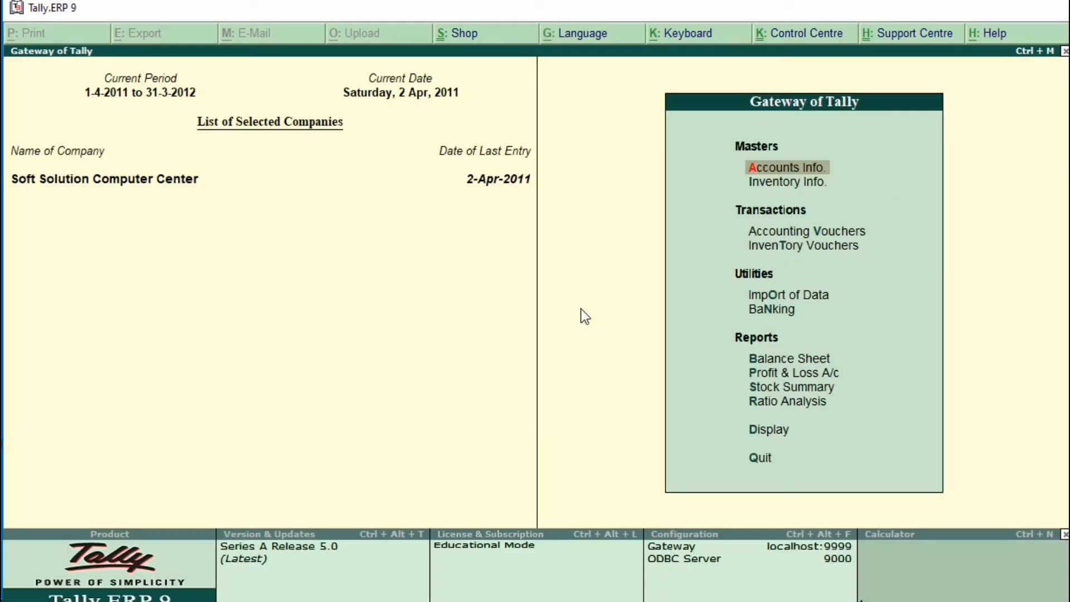
Set "Use pre-defined cost centre allocations in transactions" to Yes in the company's accounting features
key("F11")
key("Return")
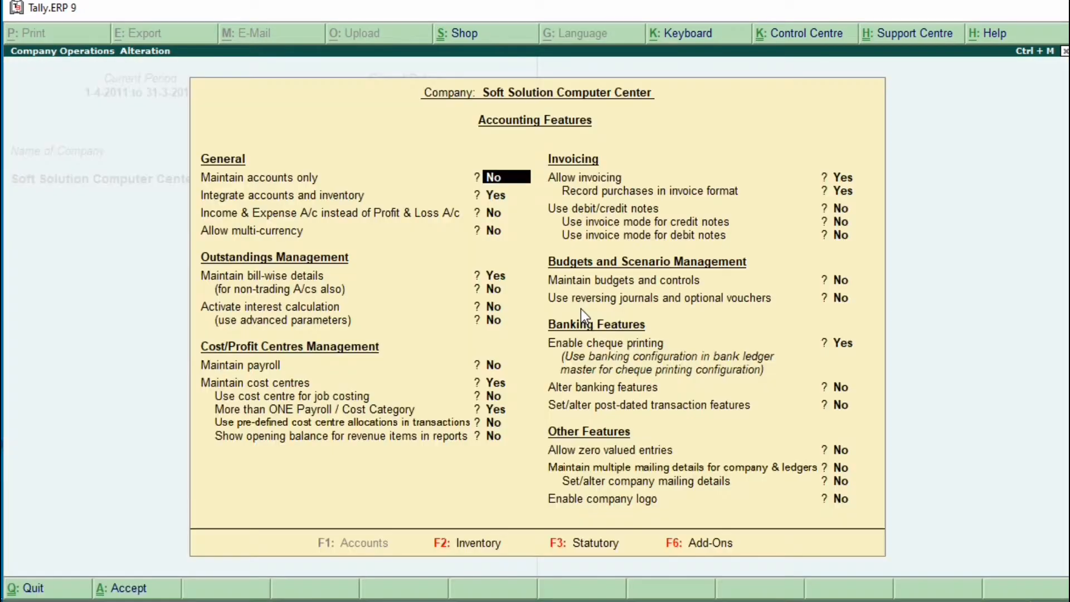
key("Return")
key("Return")
key("Return")
key("Return")
key("Return")
key("Return")
key("Return")
key("Return")
key("Return")
key("Return")
key("Return")
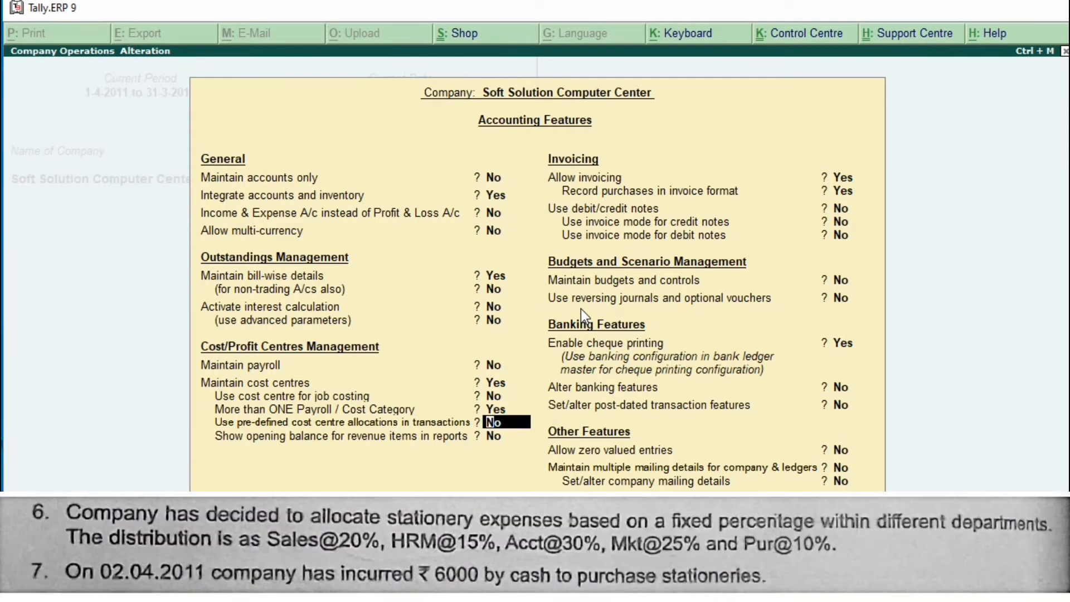
type("Y")
key("Return")
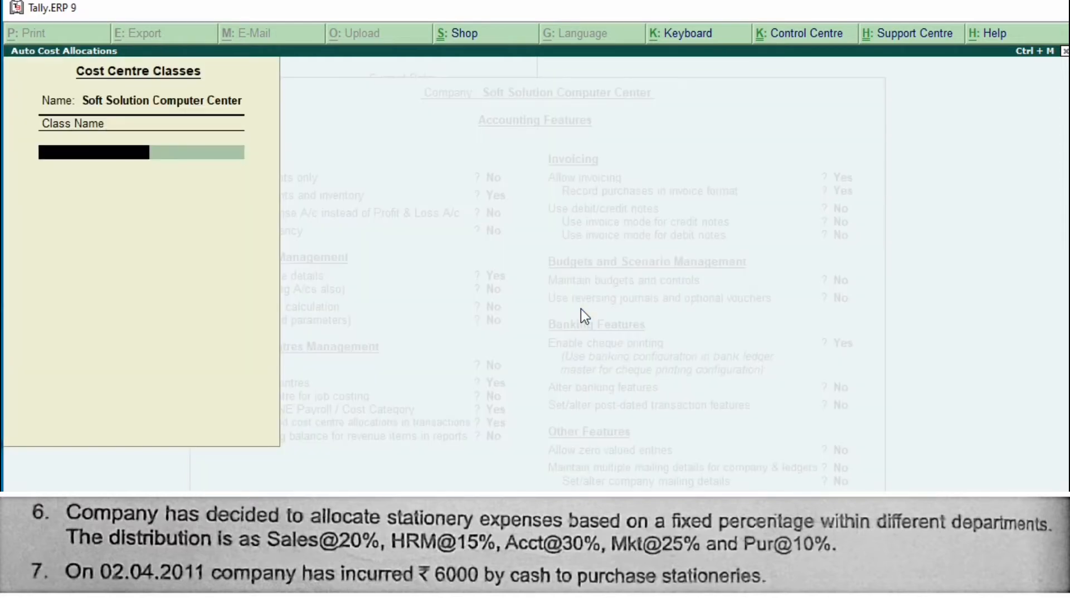
Add a cost centre class named STATIONERY and choose DEPARTMENT as its cost category
type("STATIONERY")
key("Return")
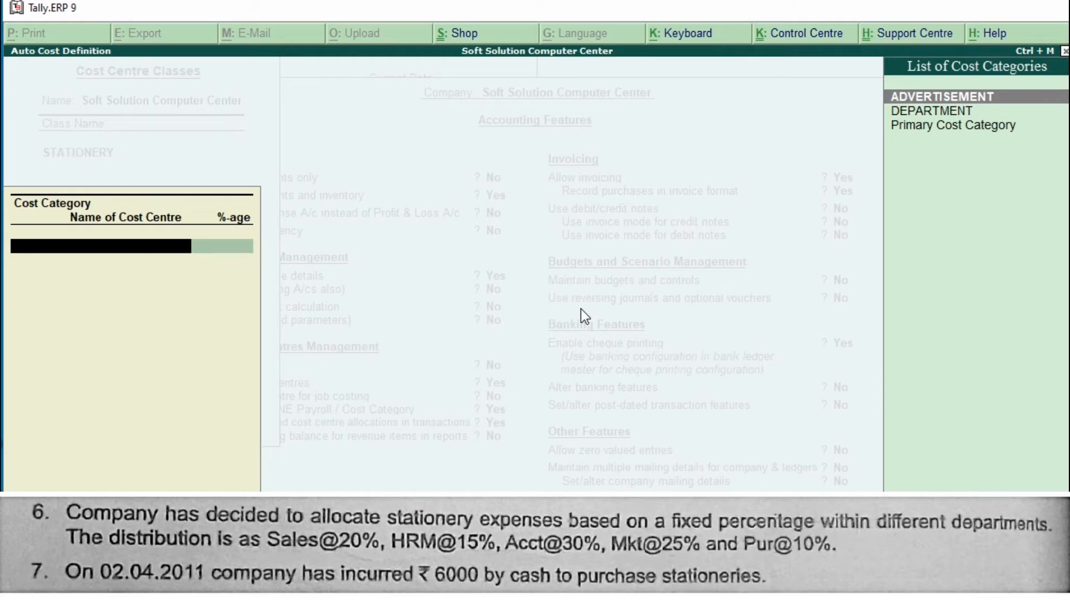
key("Down")
key("Return")
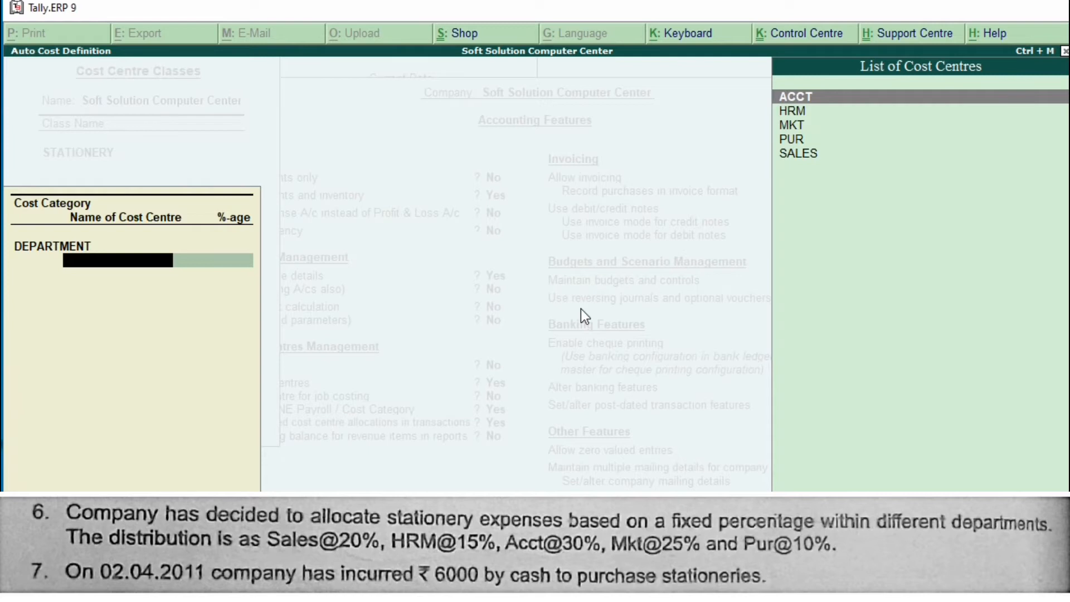
Allocate 20% to SALES and 15% to HRM in the STATIONERY class's auto cost definition
type("S")
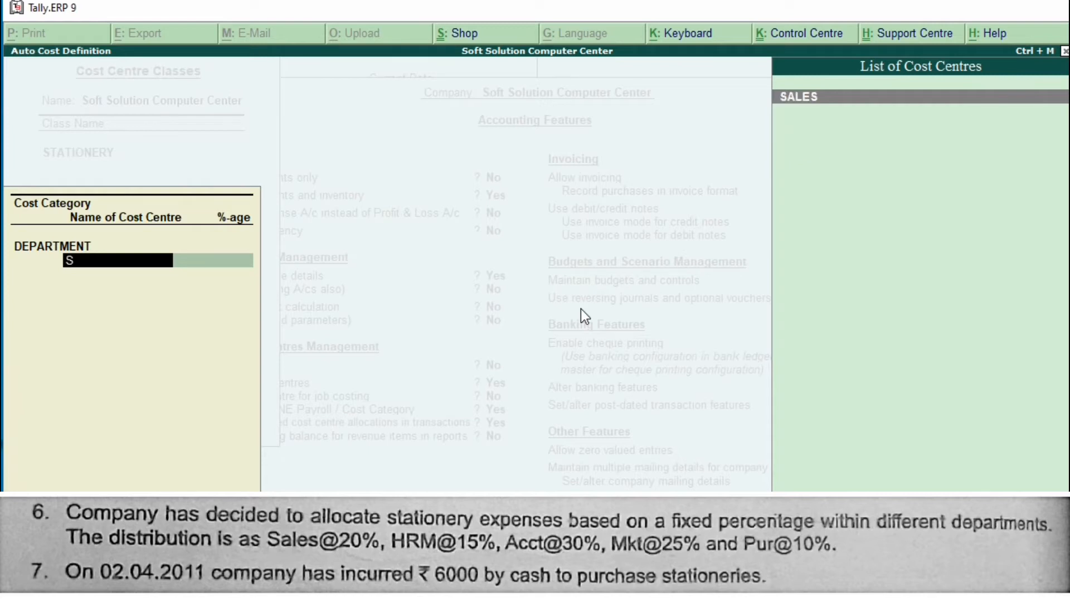
key("Return")
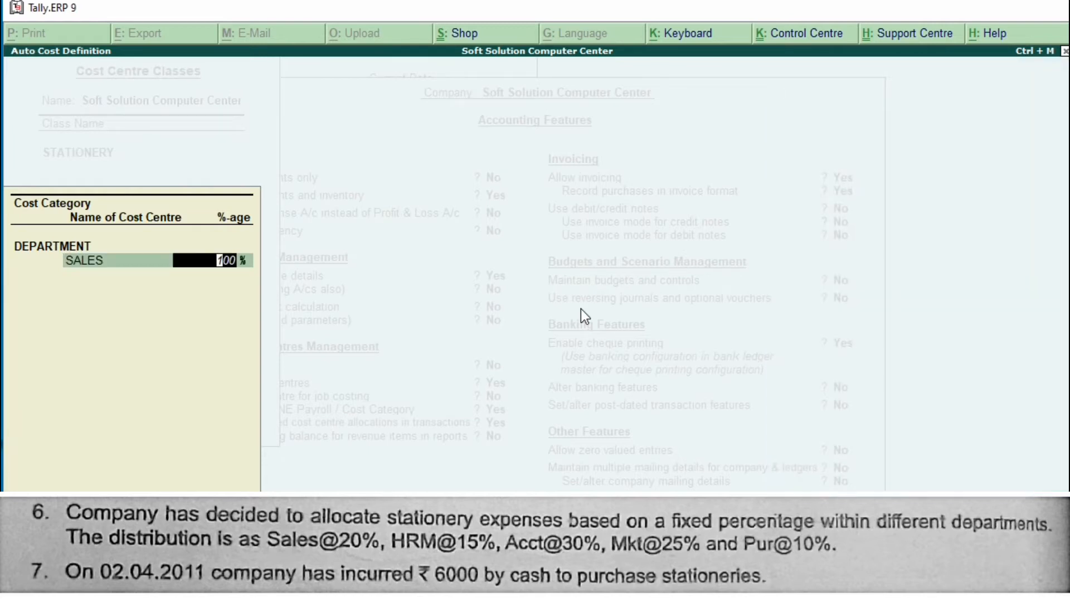
type("20")
key("Return")
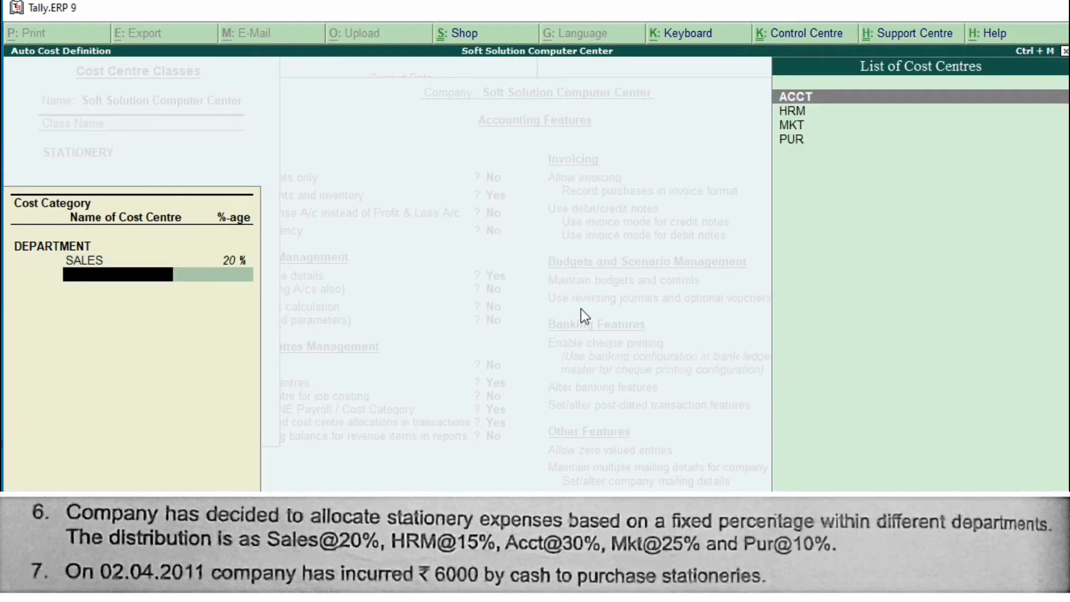
type("H")
key("Return")
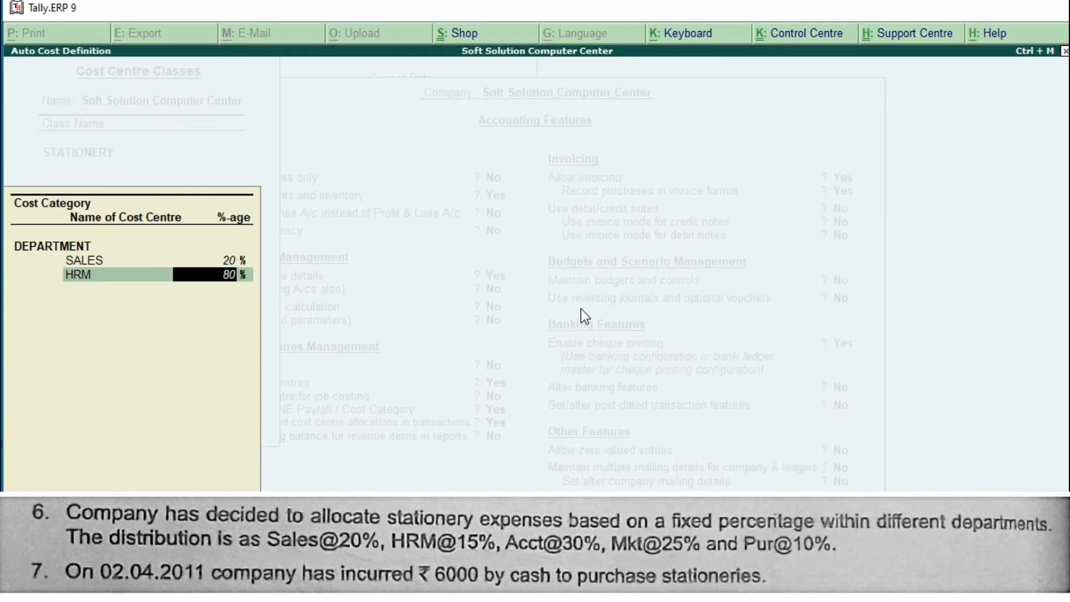
type("15")
key("Return")
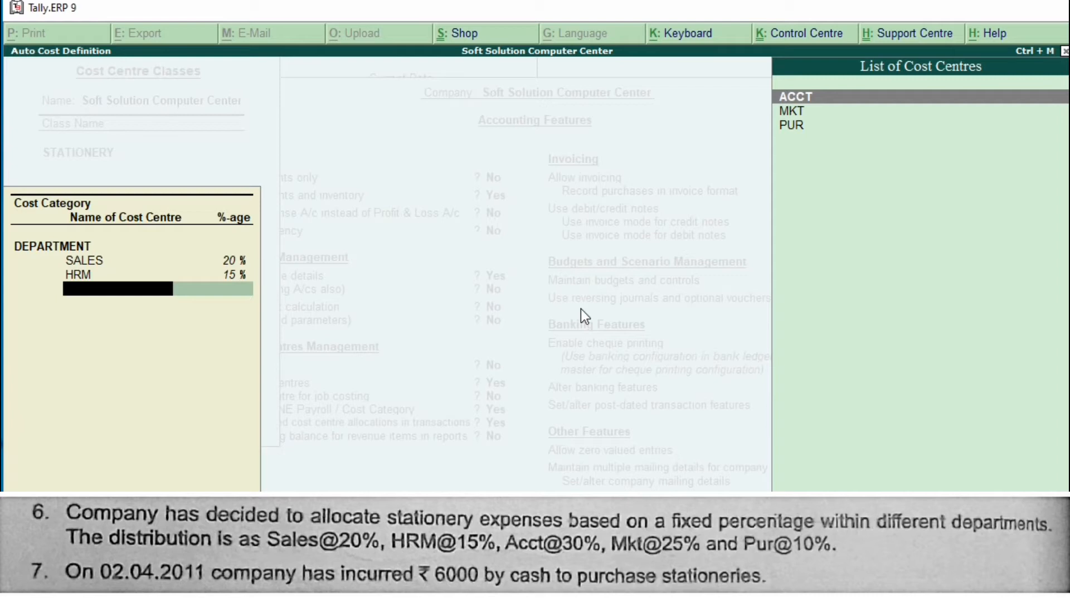
Allocate 30% to ACCT, 25% to MKT and 10% to PUR under the DEPARTMENT category
type("A")
key("Return")
type("30")
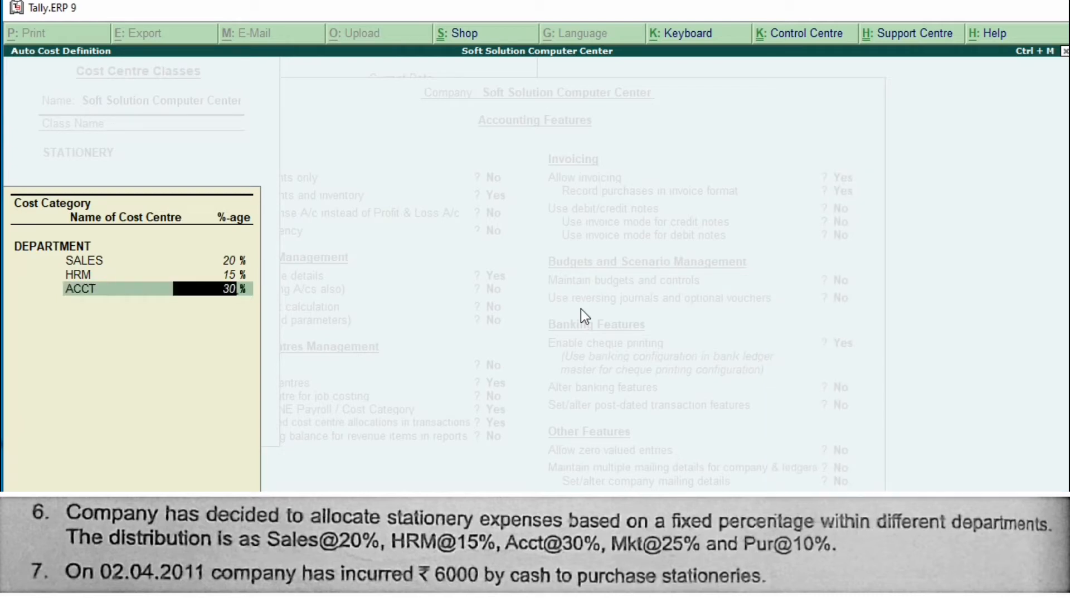
key("Return")
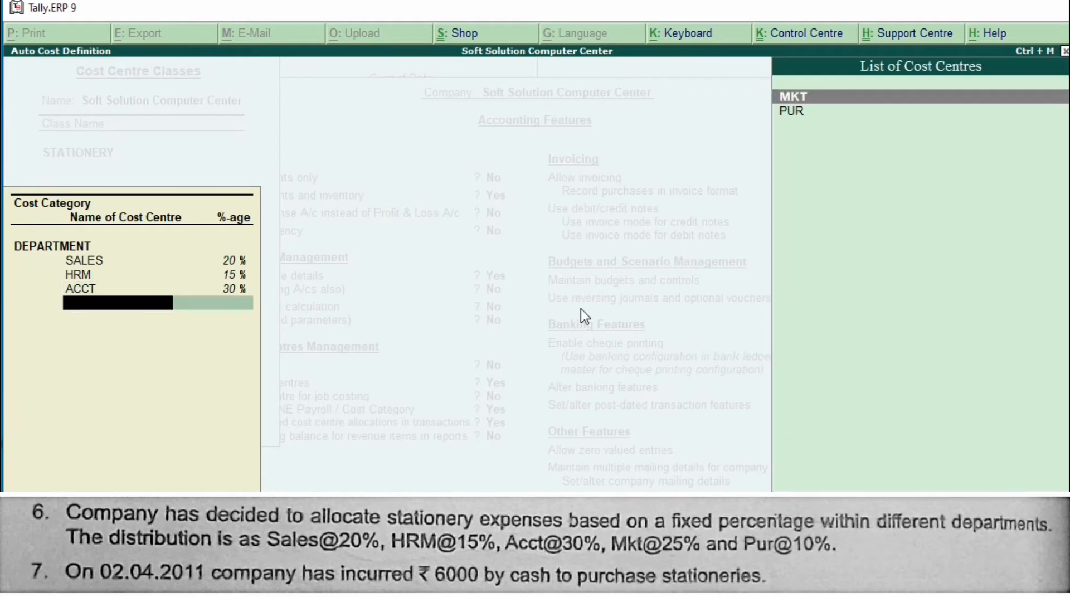
type("M")
key("Return")
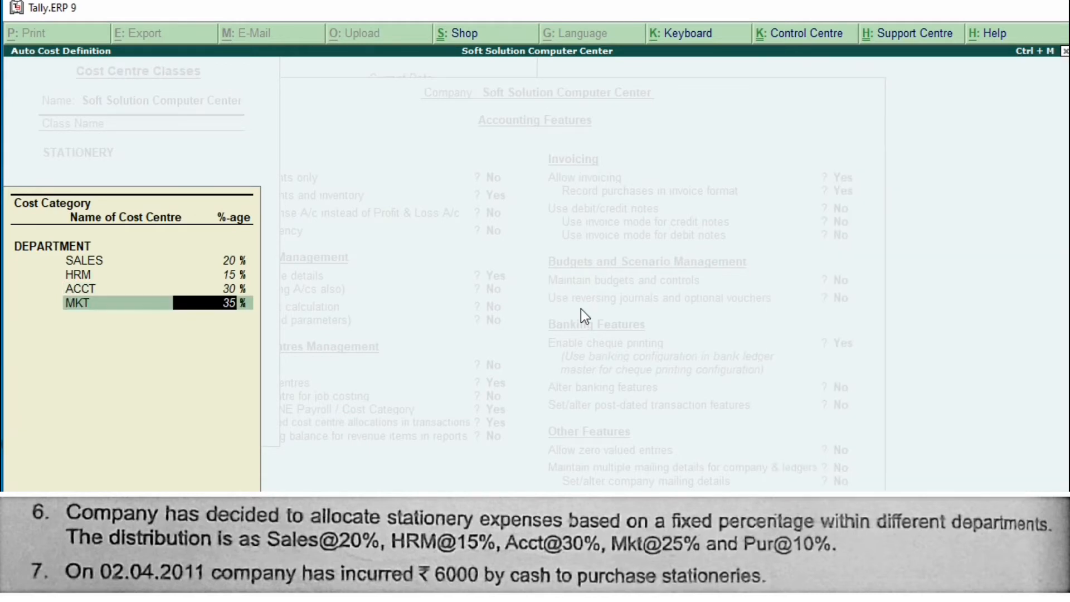
type("25")
key("Return")
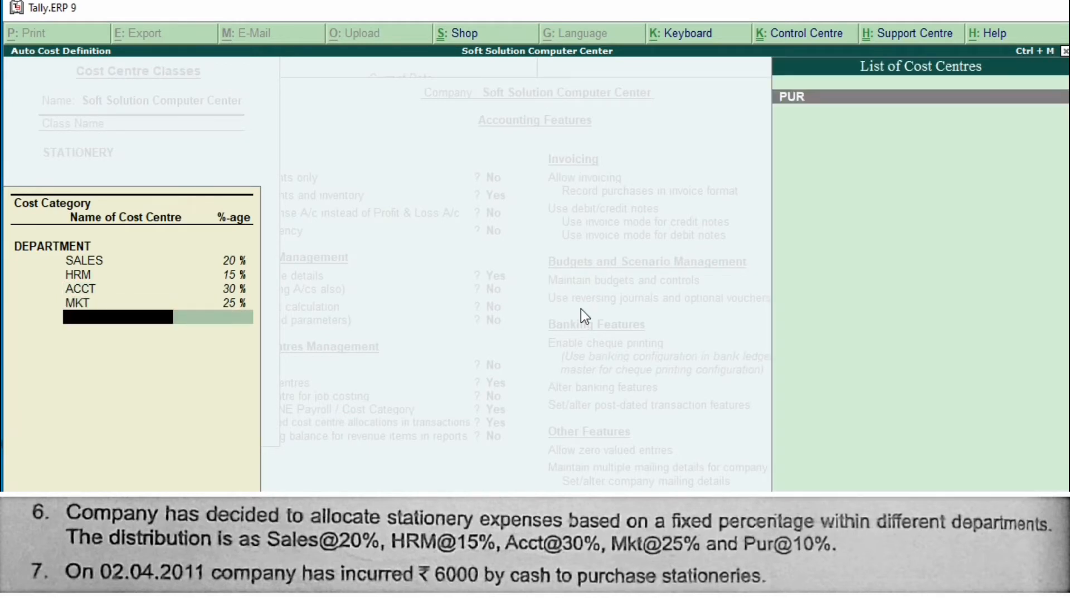
key("Return")
type("10")
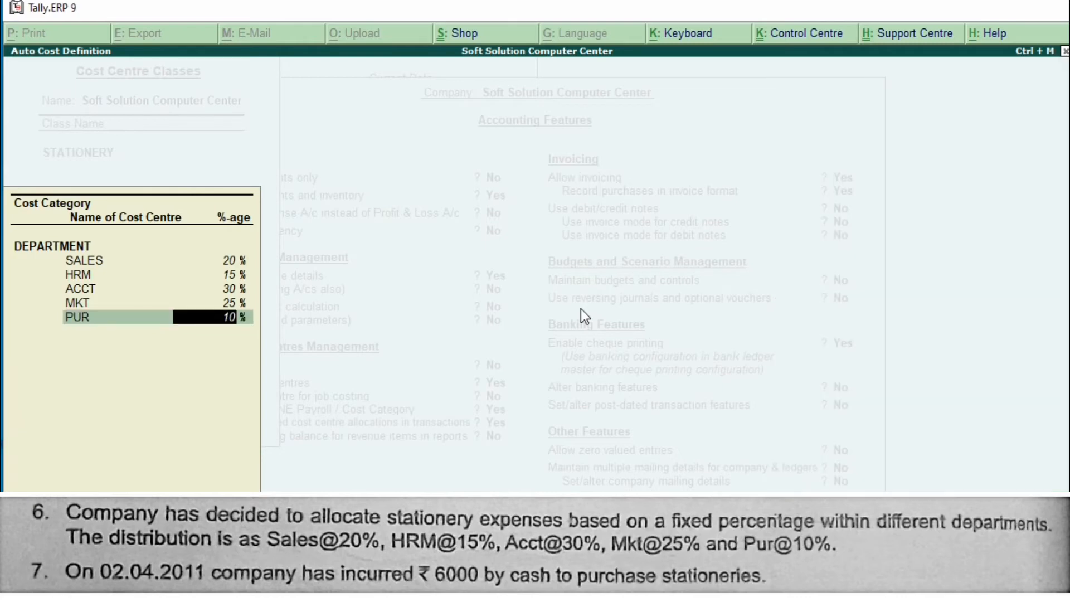
key("Return")
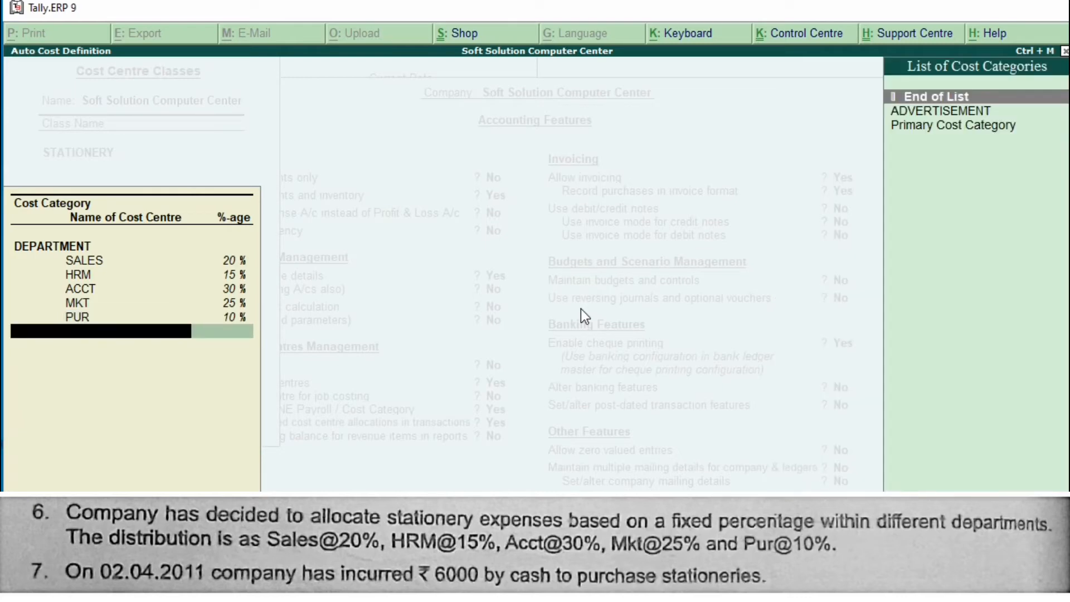
Save the STATIONERY class and the accounting features, keeping the remaining options, and return to the Gateway of Tally
key("Return")
key("Return")
key("Return")
key("Return")
key("Return")
key("Return")
key("Return")
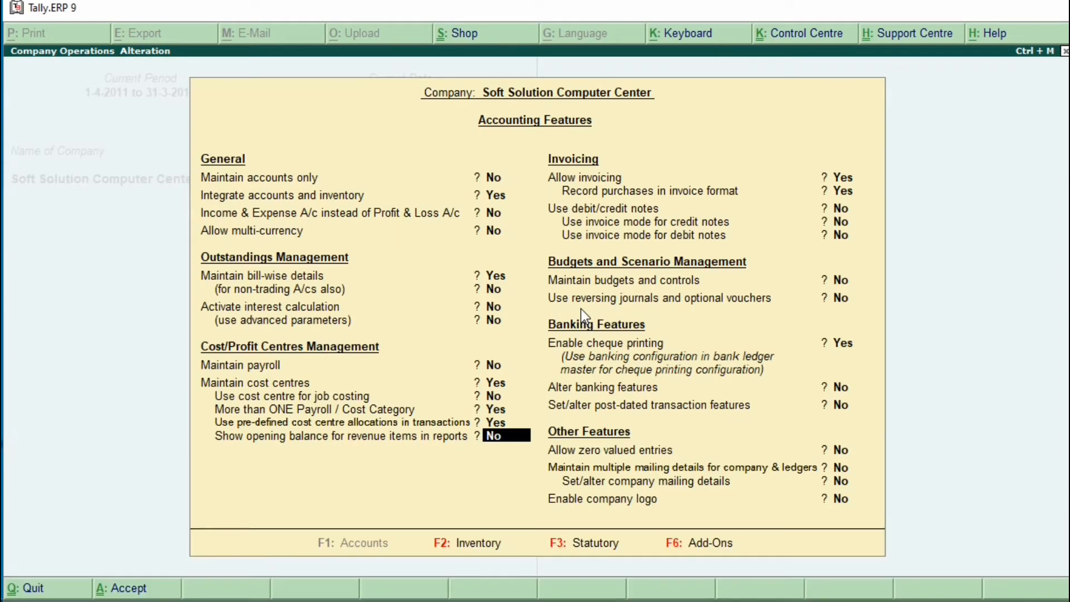
key("Return")
key("Return")
key("Return")
key("Return")
key("Return")
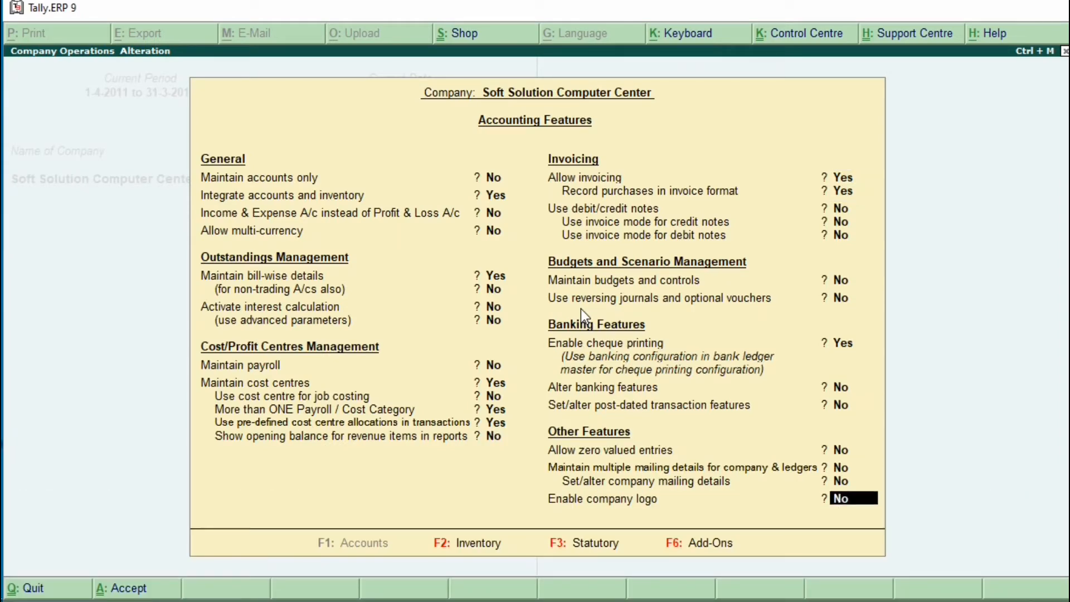
key("Return")
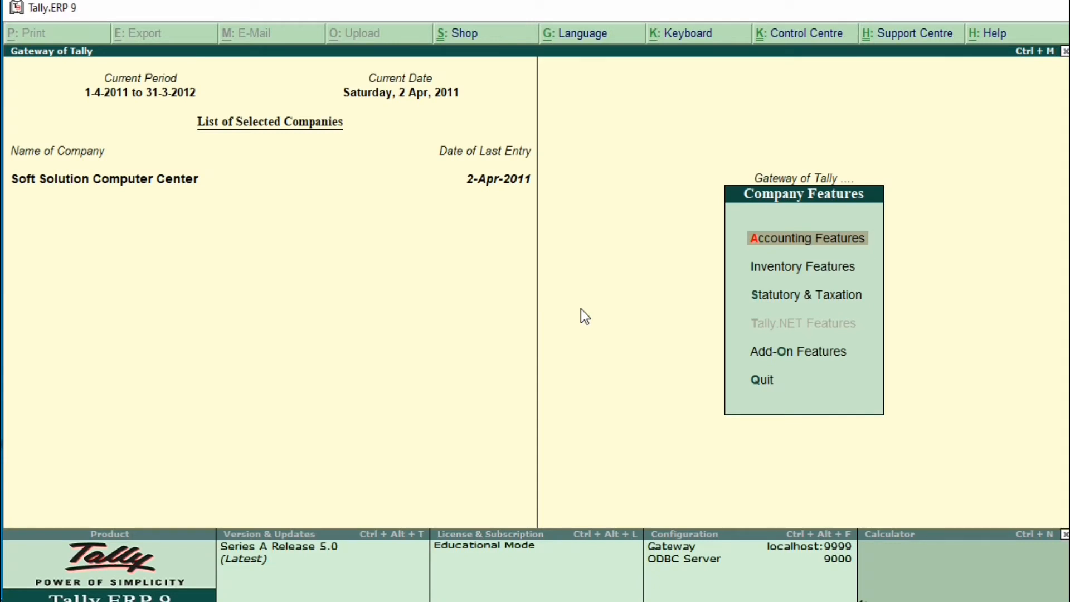
key("Escape")
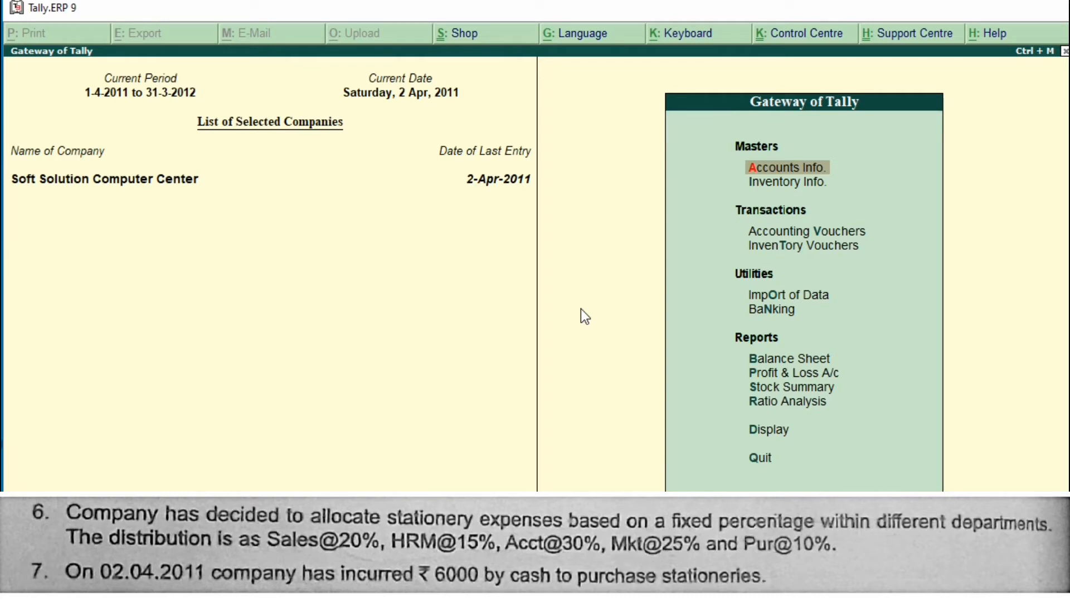
Open the existing Cash ledger for single-ledger alteration
key("Return")
key("Down")
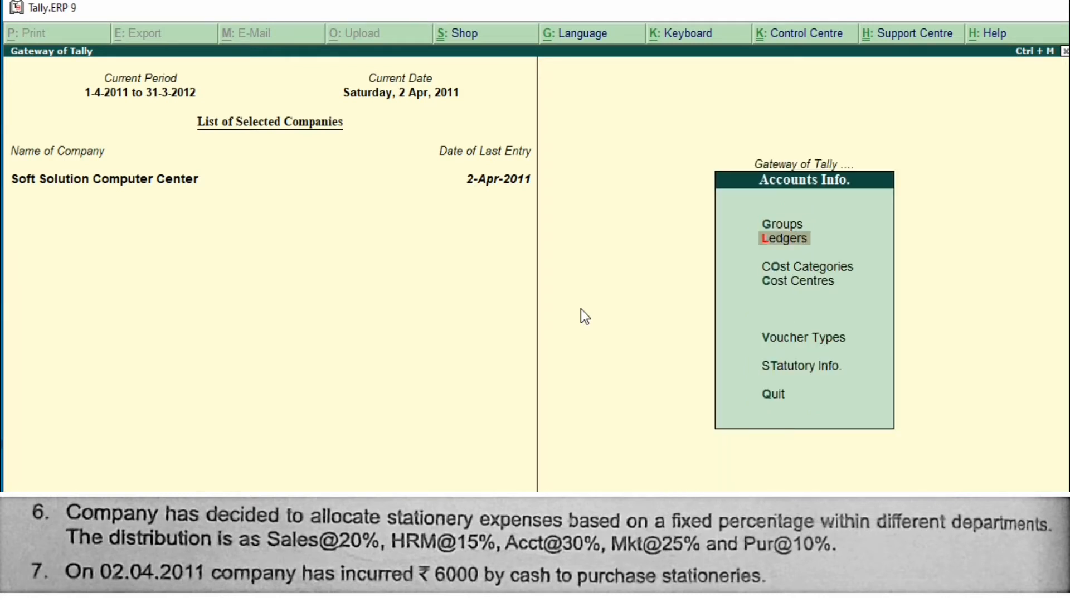
key("Return")
key("Down")
key("Down")
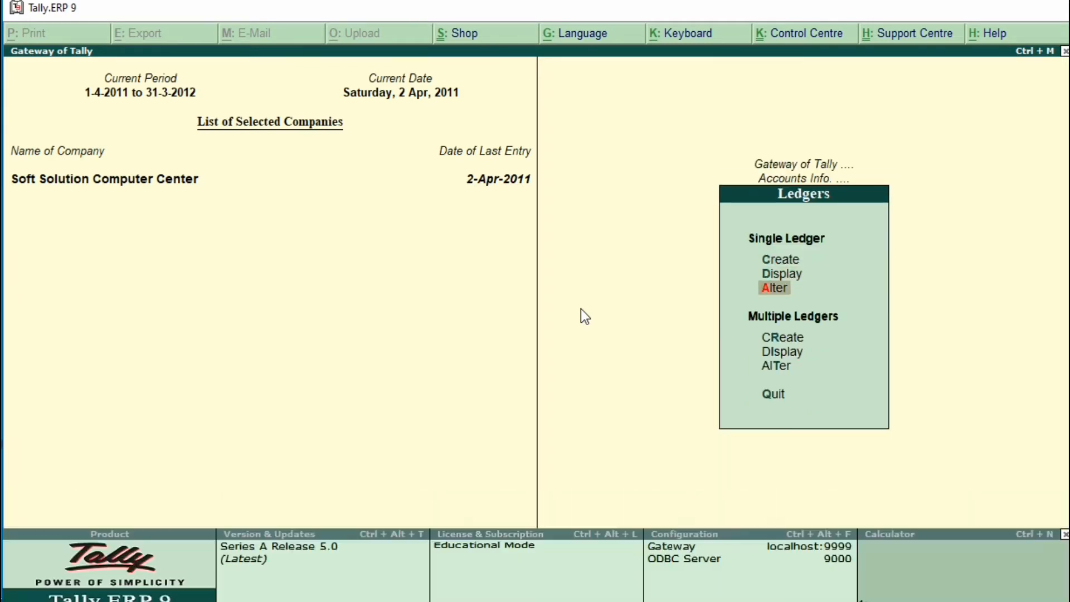
key("Return")
key("Down")
key("Down")
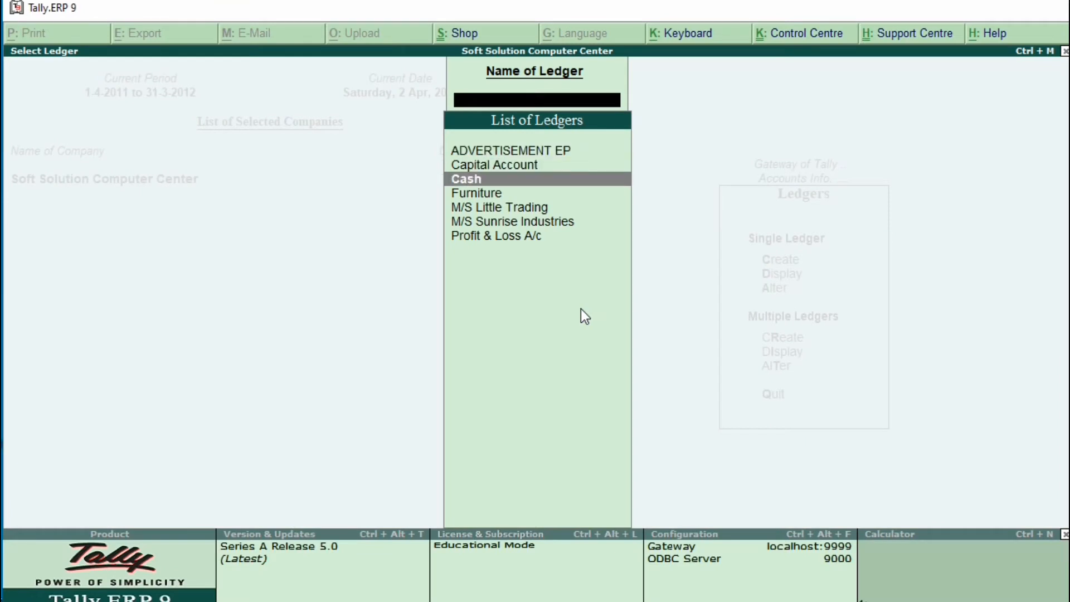
key("Return")
Set the Cash ledger's opening balance to 2,30,000 Dr, save it and return to the Gateway of Tally
key("Return")
key("Return")
key("Return")
key("Return")
key("Return")
key("Return")
key("Return")
key("Return")
key("Return")
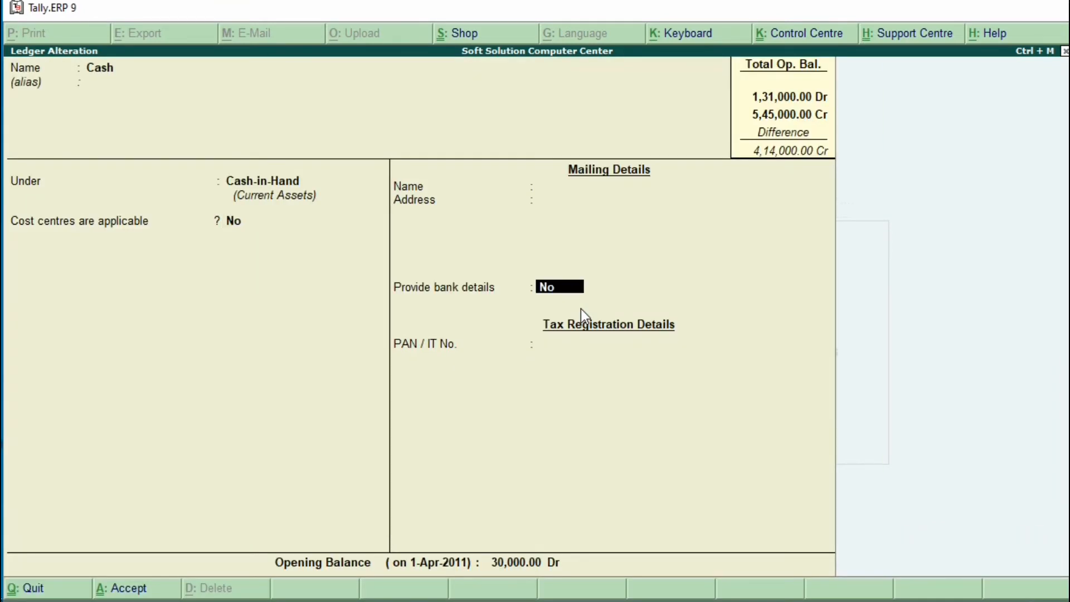
key("BackSpace")
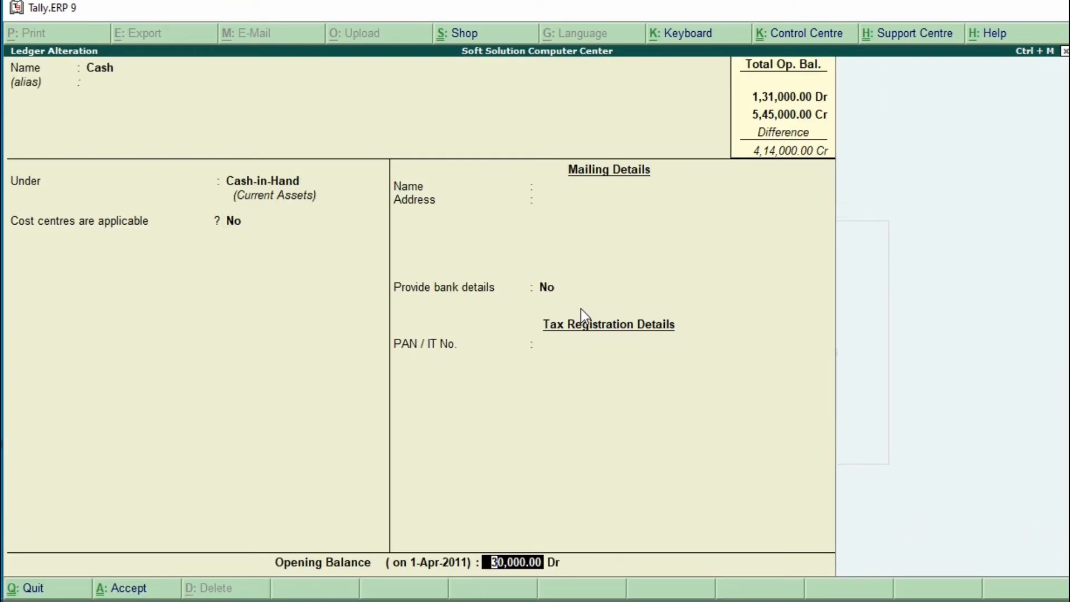
type("230000")
key("Return")
key("Return")
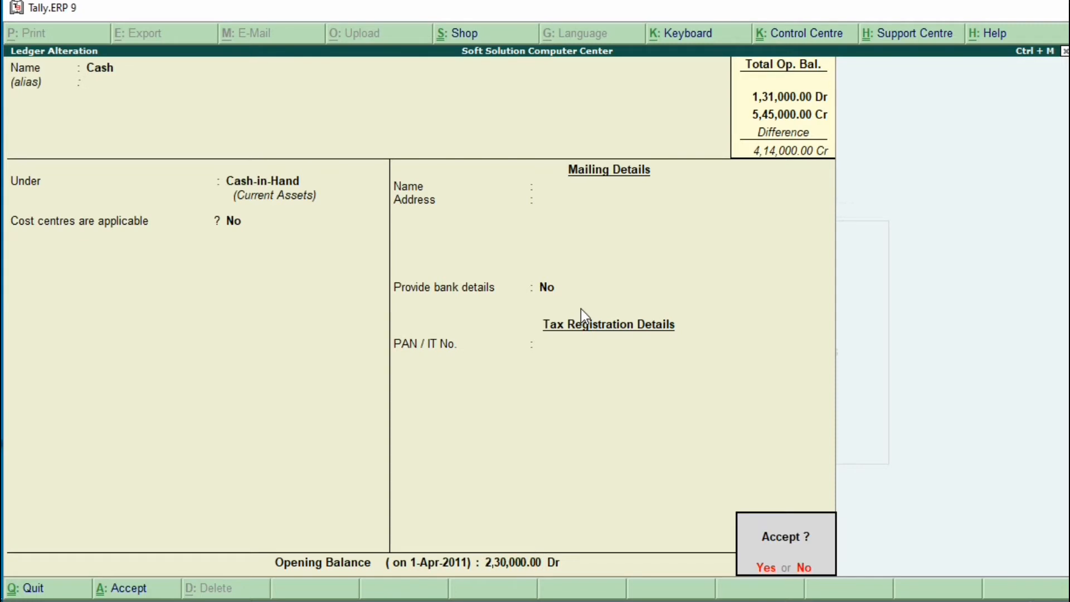
key("Return")
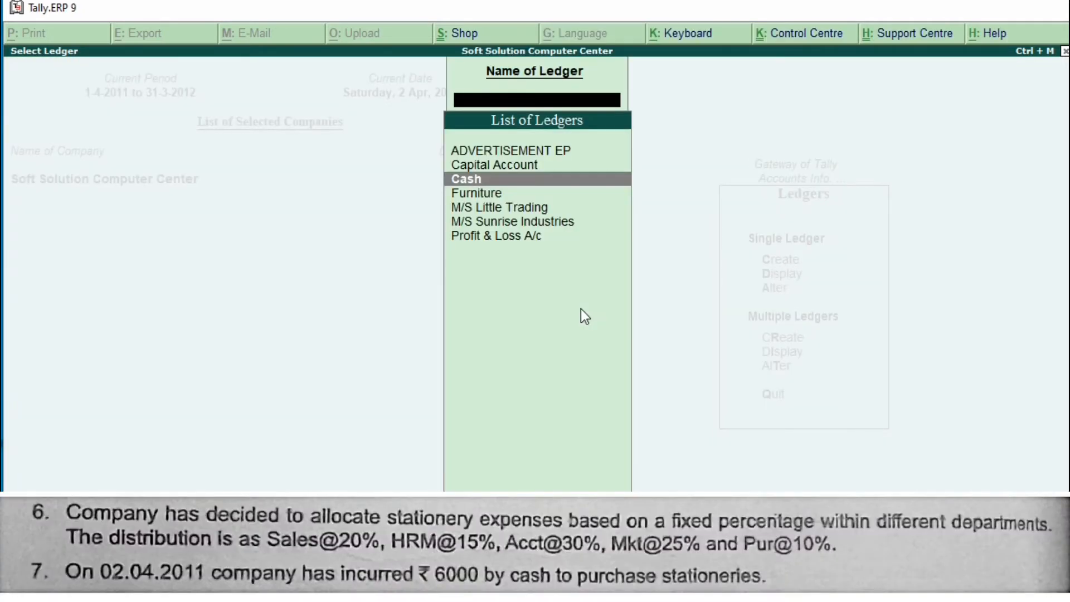
key("Escape")
key("Escape")
key("Escape")
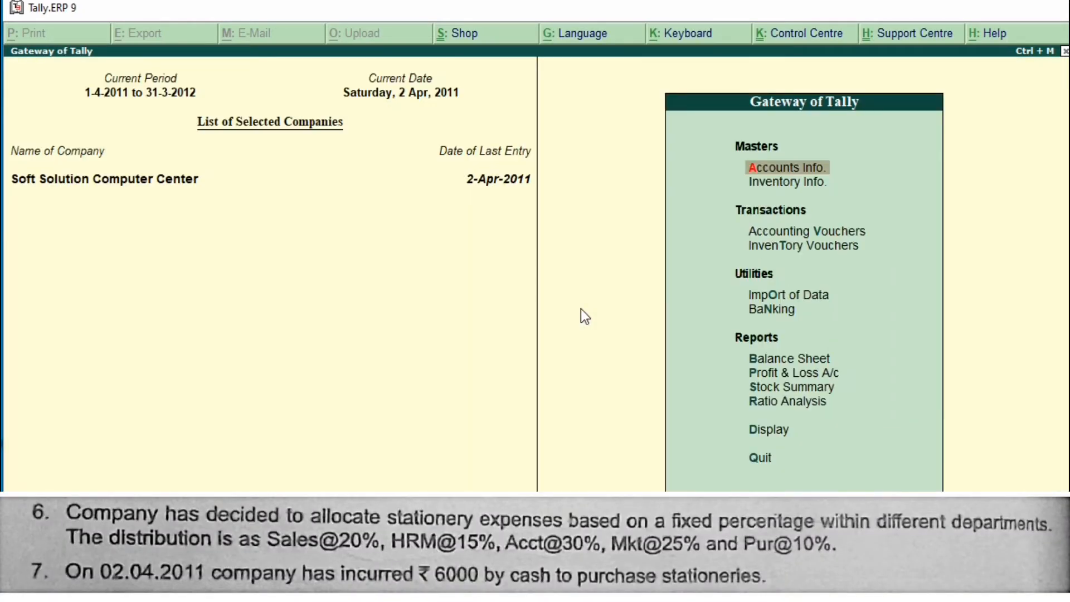
Start a new payment accounting voucher and set its date to 1-May-2011
key("Down")
key("Down")
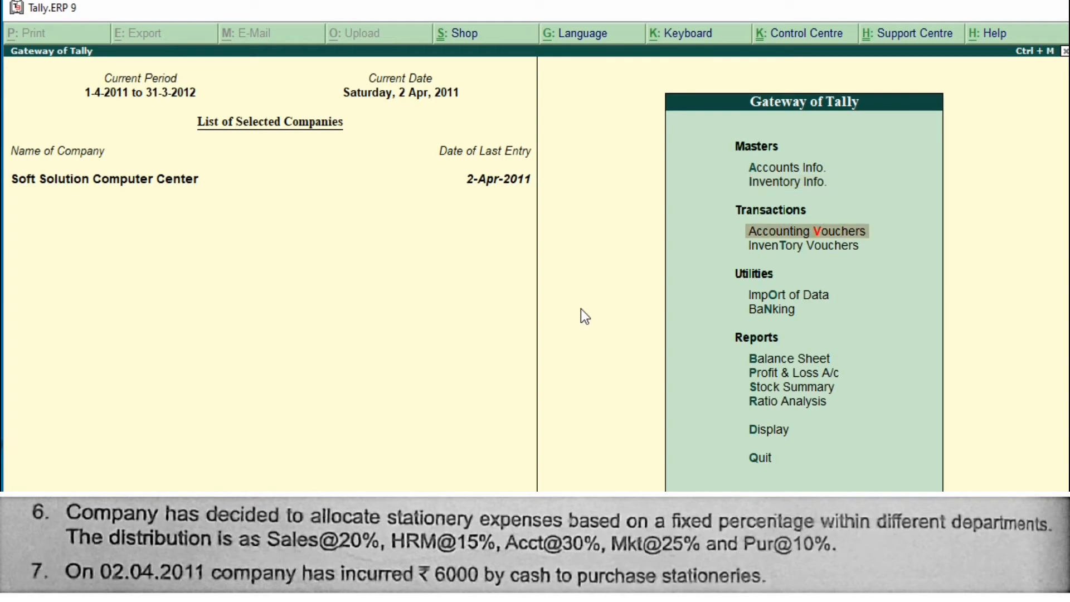
key("Return")
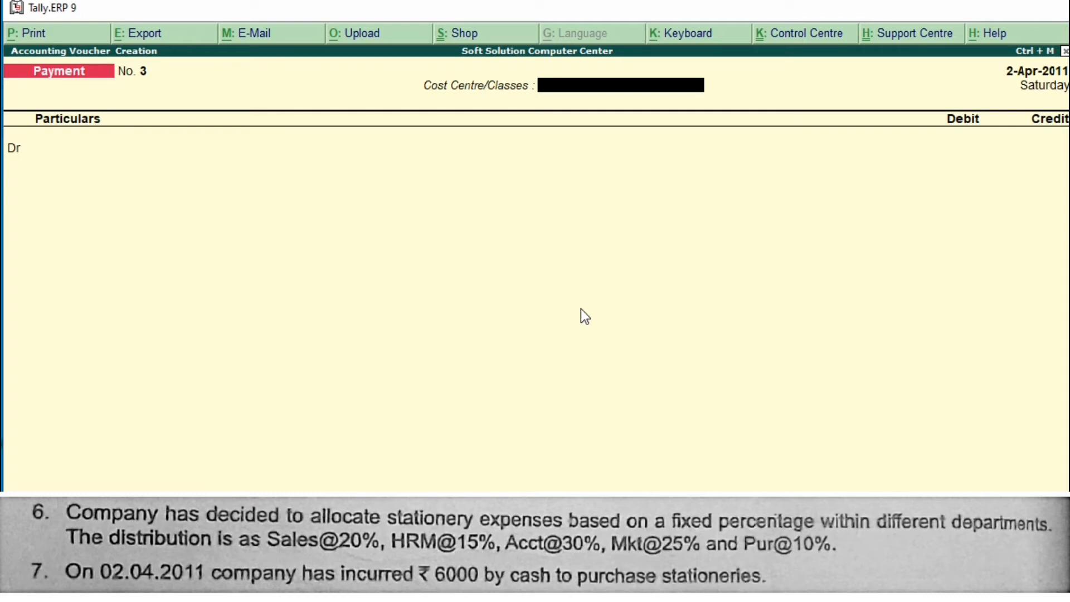
key("F2")
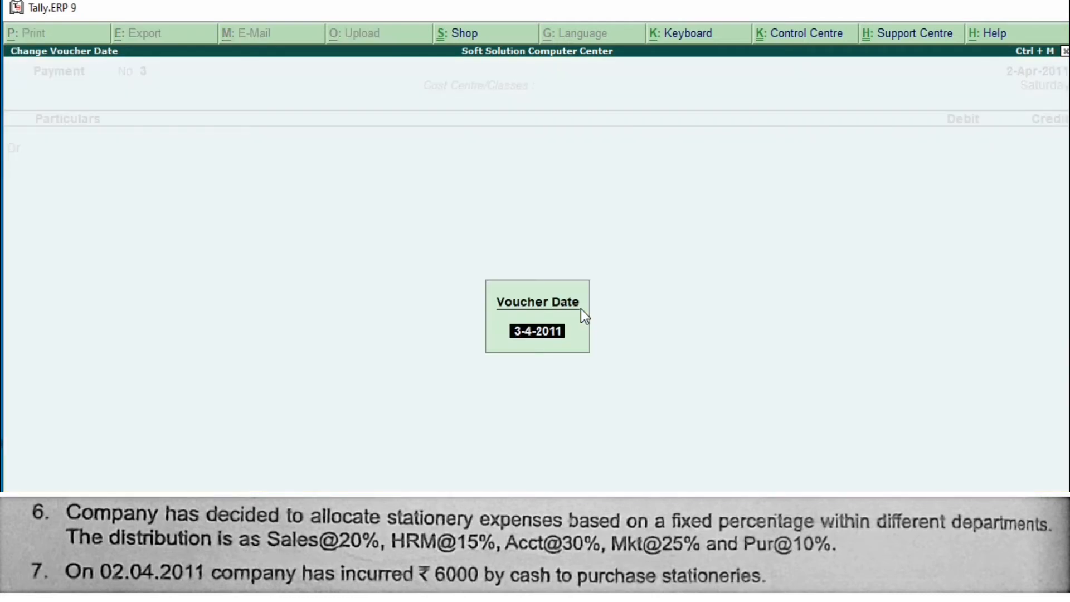
type("01-05")
key("Return")
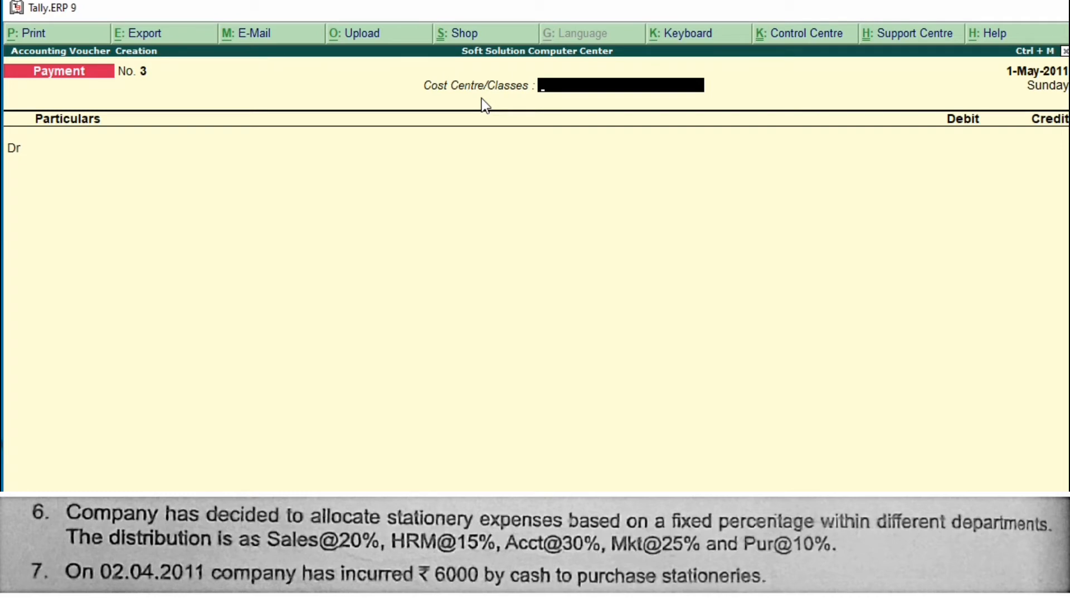
Choose STATIONERY as the payment voucher's cost centre class
type("S")
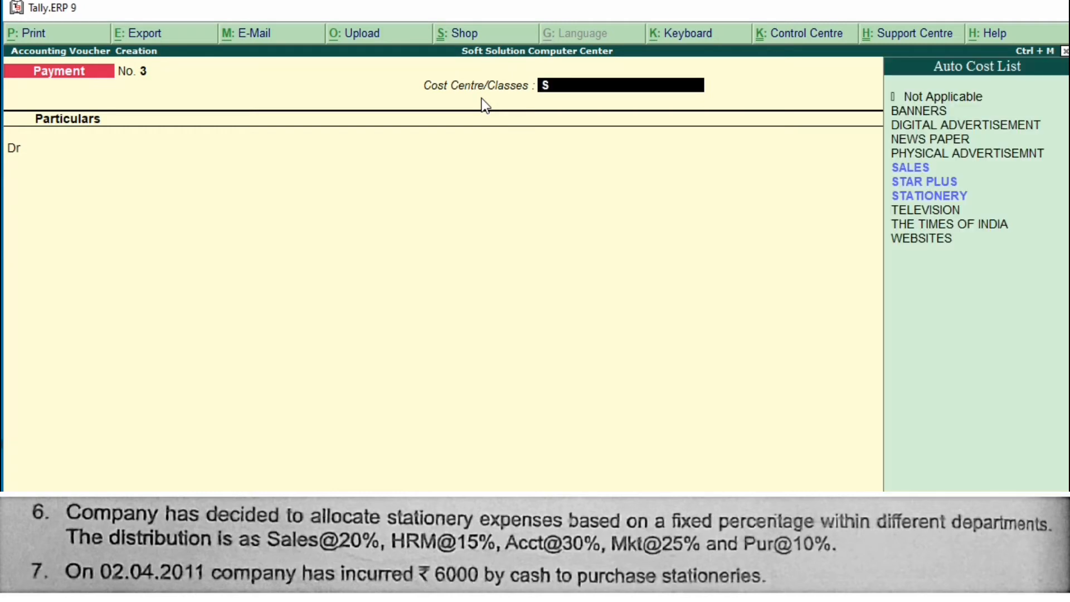
key("Down")
key("Down")
key("Down")
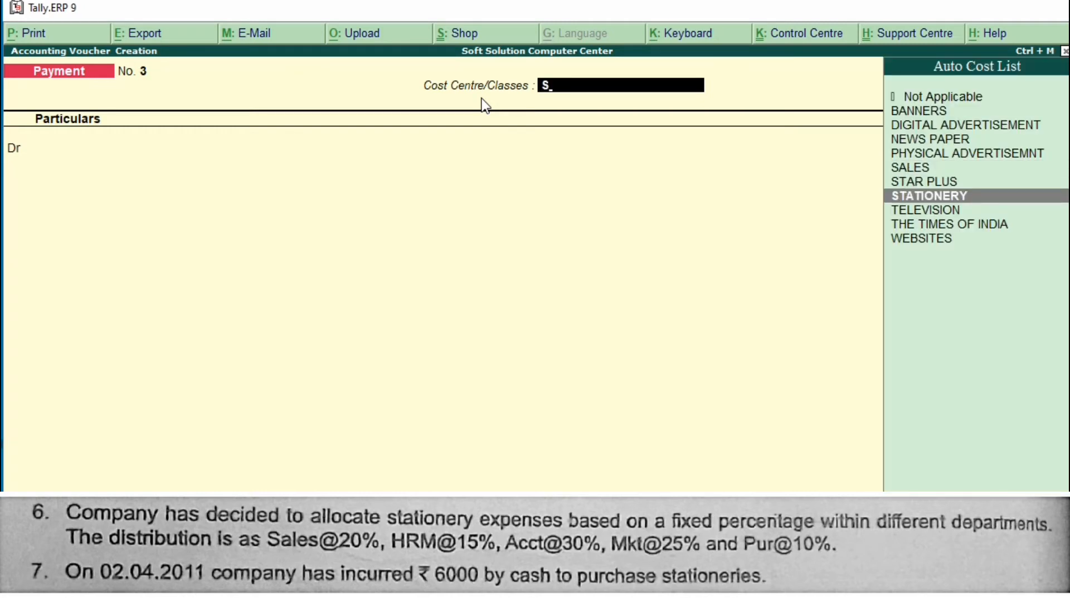
key("Return")
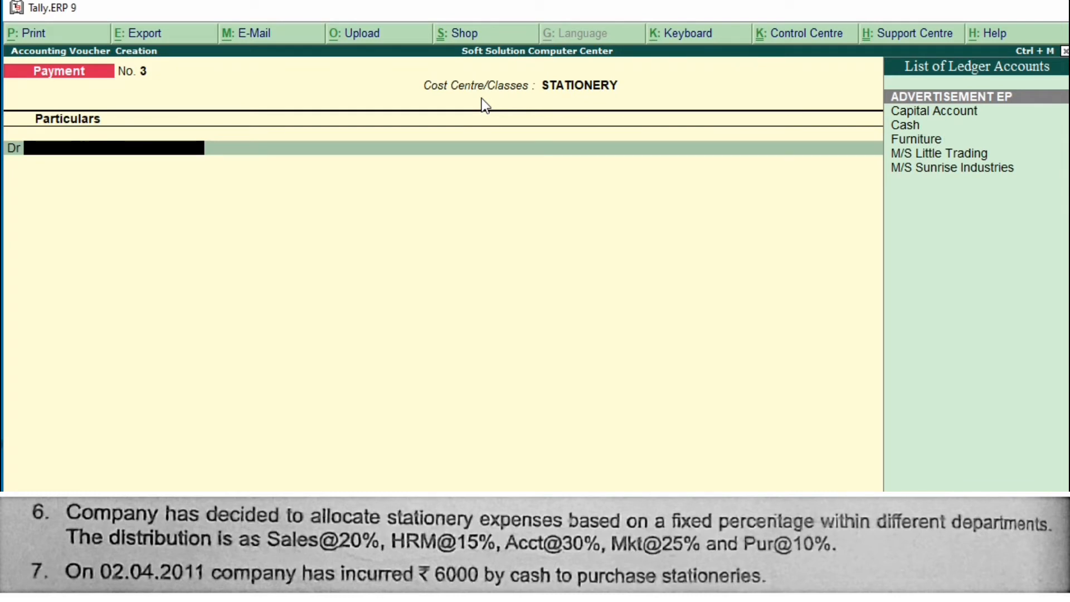
Create a STATIONERY EXP ledger under Indirect Expenses from within the voucher, keeping cost centres applicable, and save it
key("alt+c")
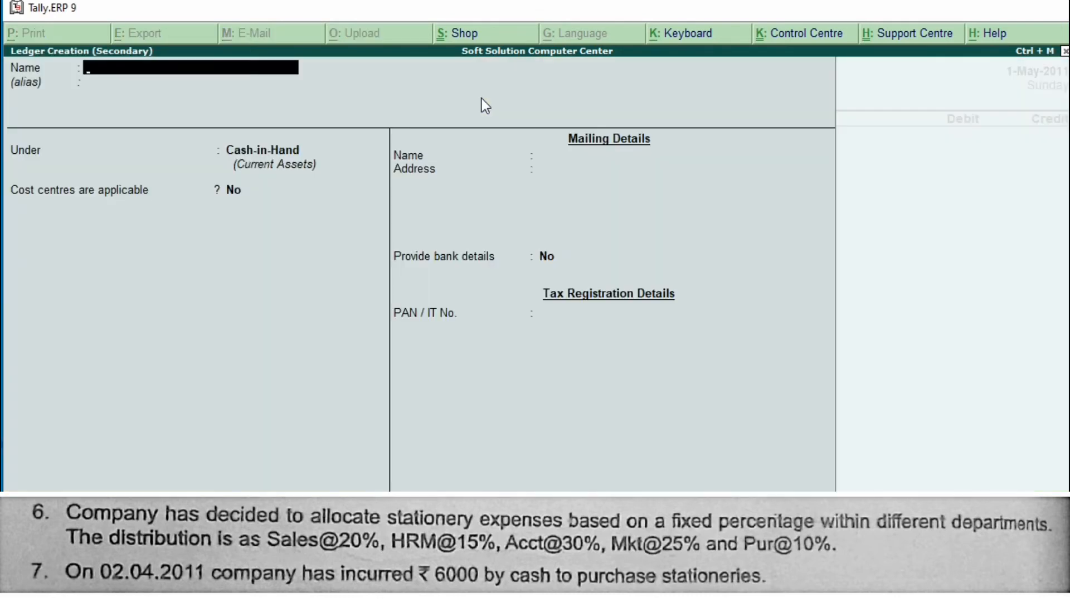
type("STATIONERY EXP")
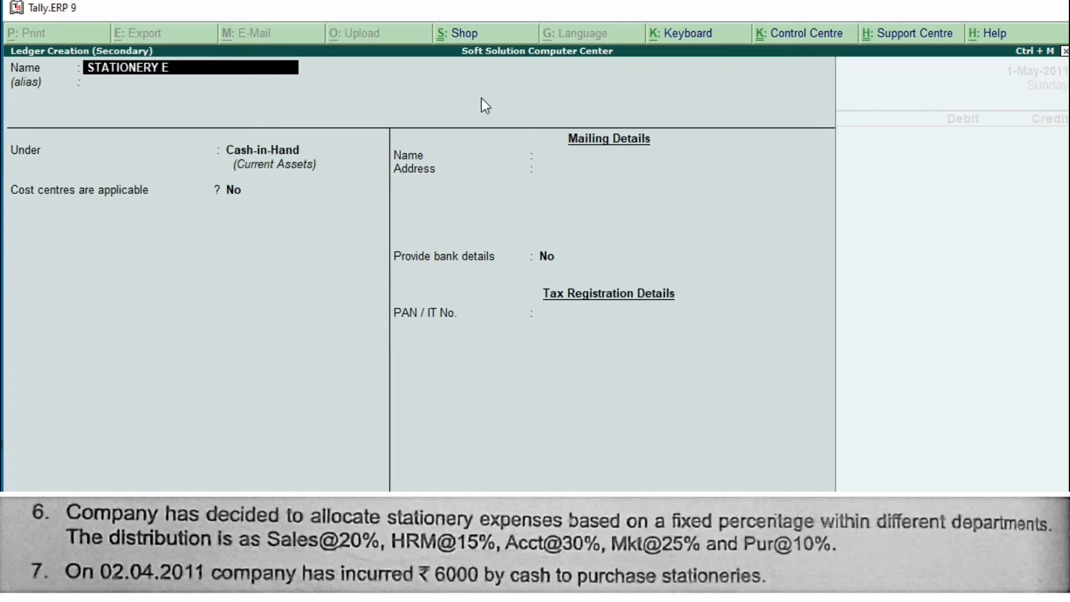
key("Return")
key("Return")
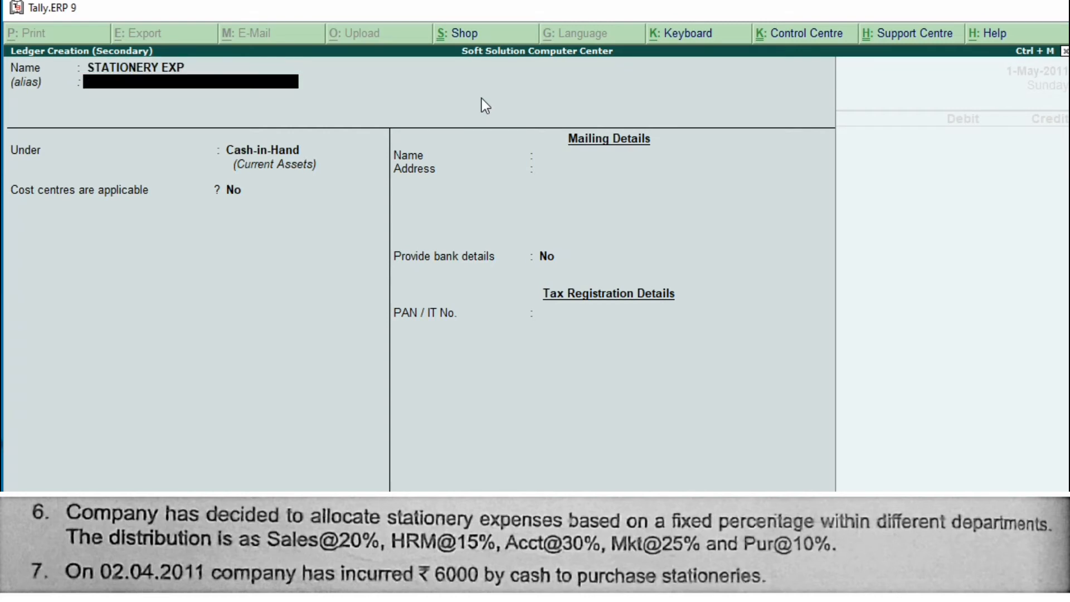
type("I")
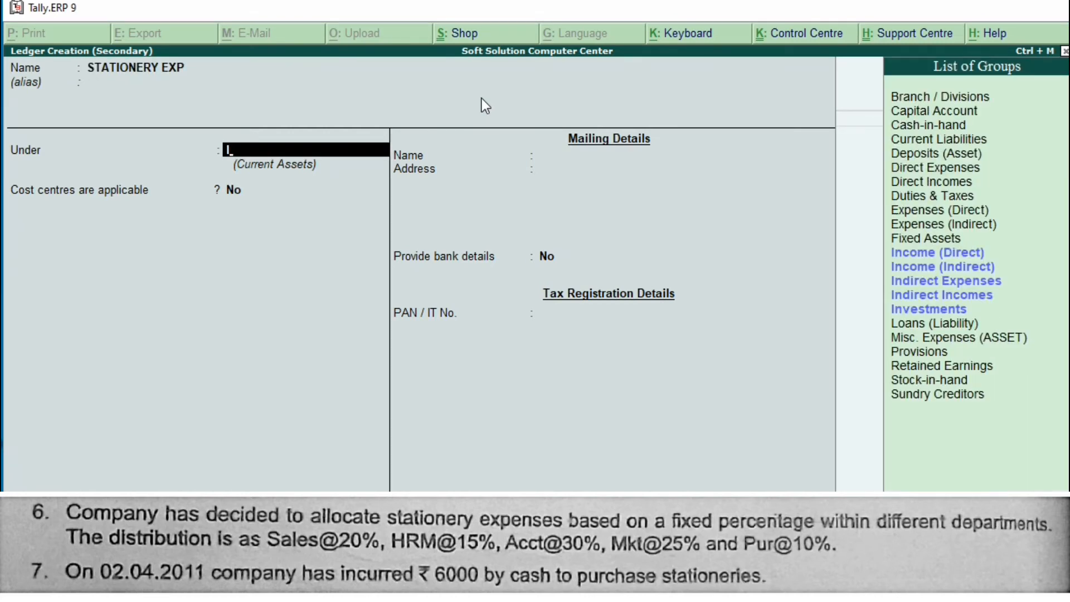
key("Down")
key("Down")
key("Down")
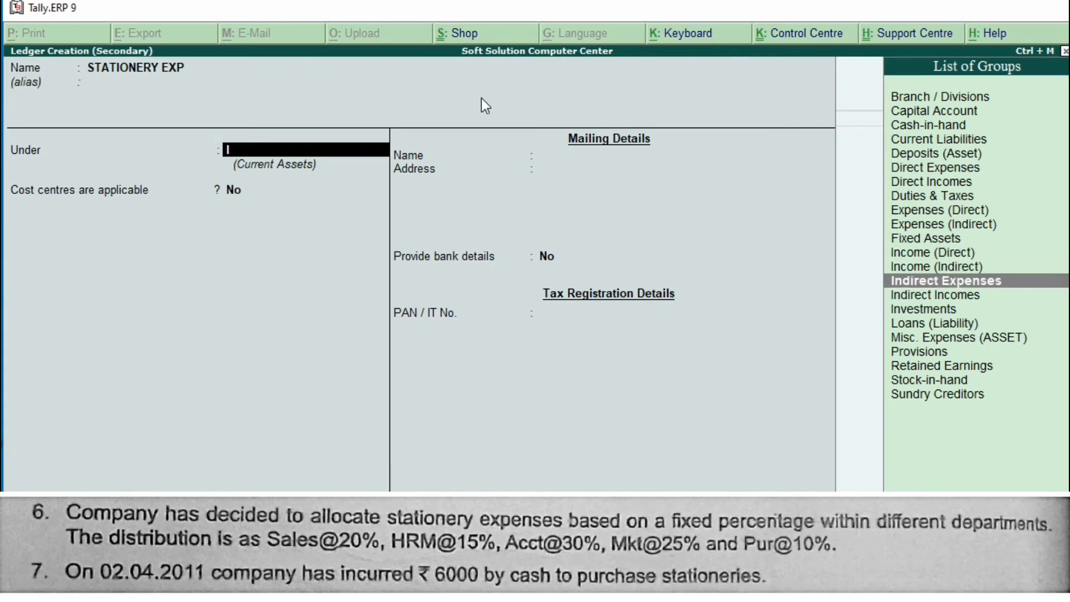
key("Return")
key("Return")
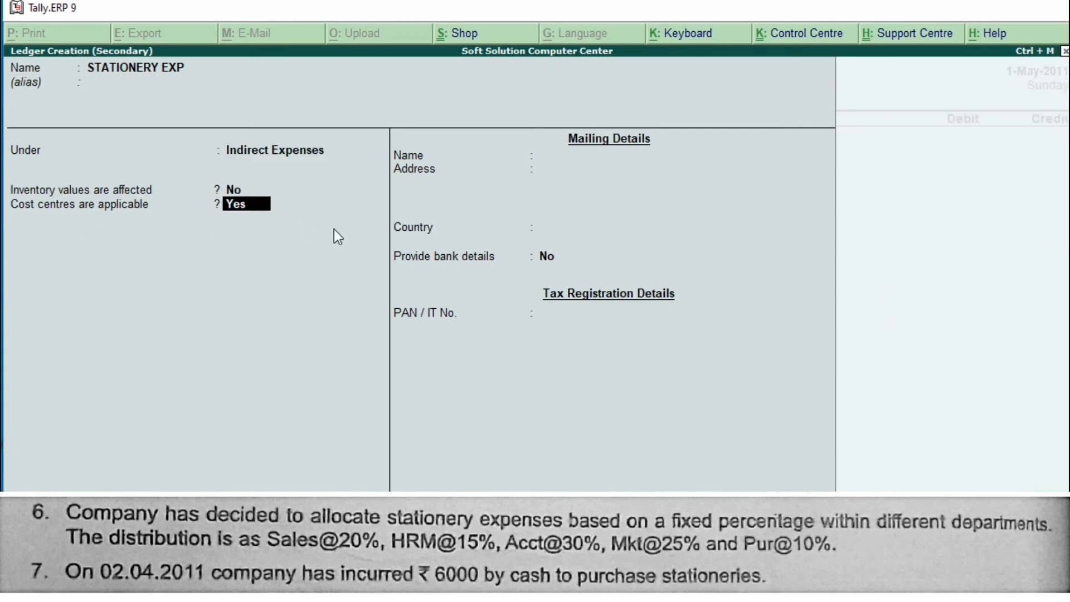
key("Return")
key("Return")
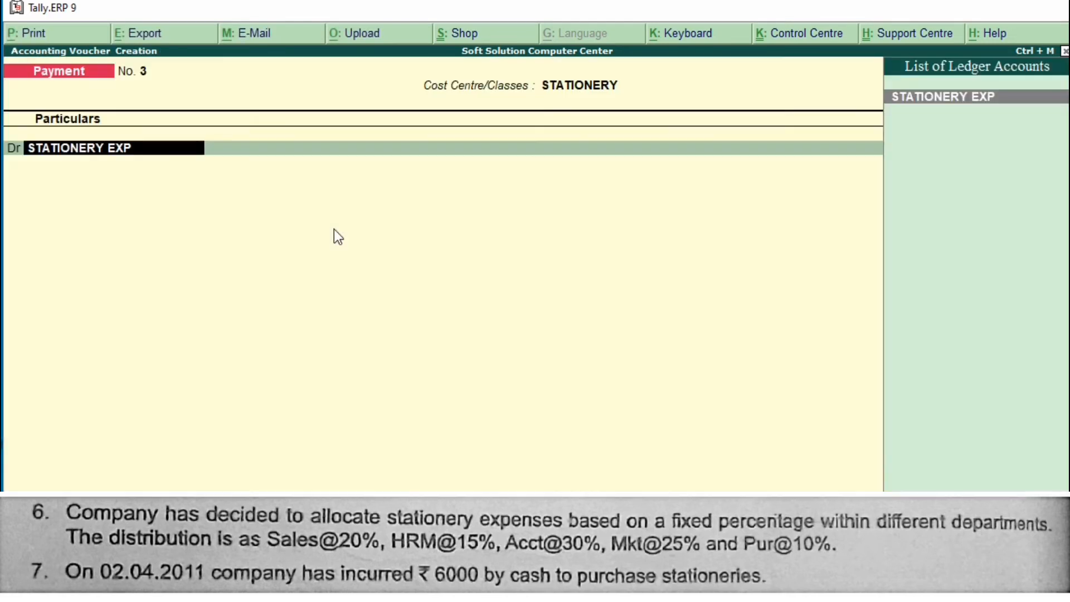
Debit STATIONERY EXP with 6000 and credit Cash with the same amount in the payment voucher
key("Return")
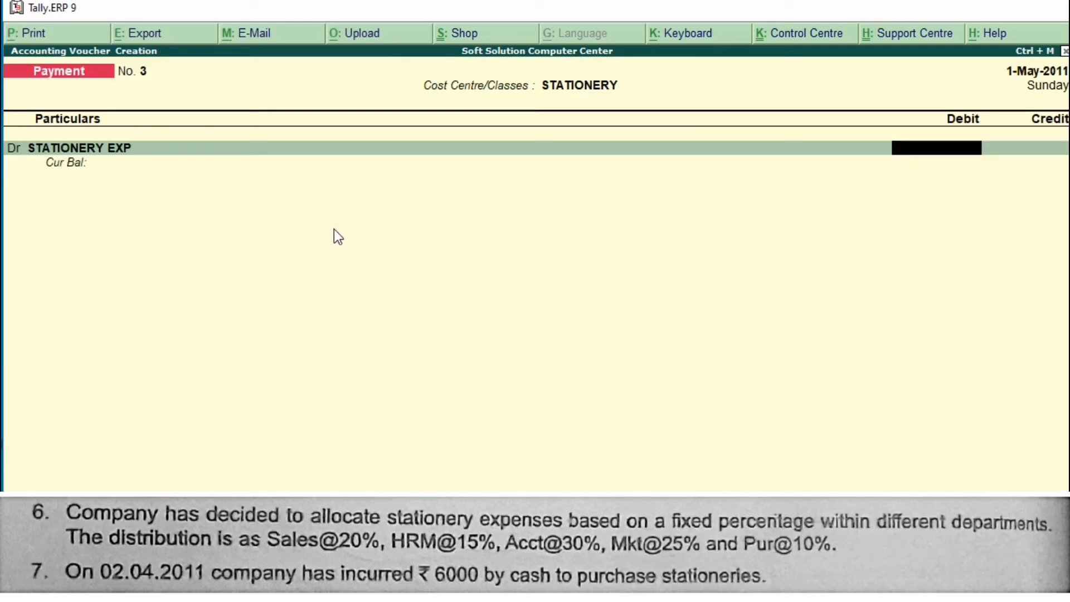
type("6000")
key("Return")
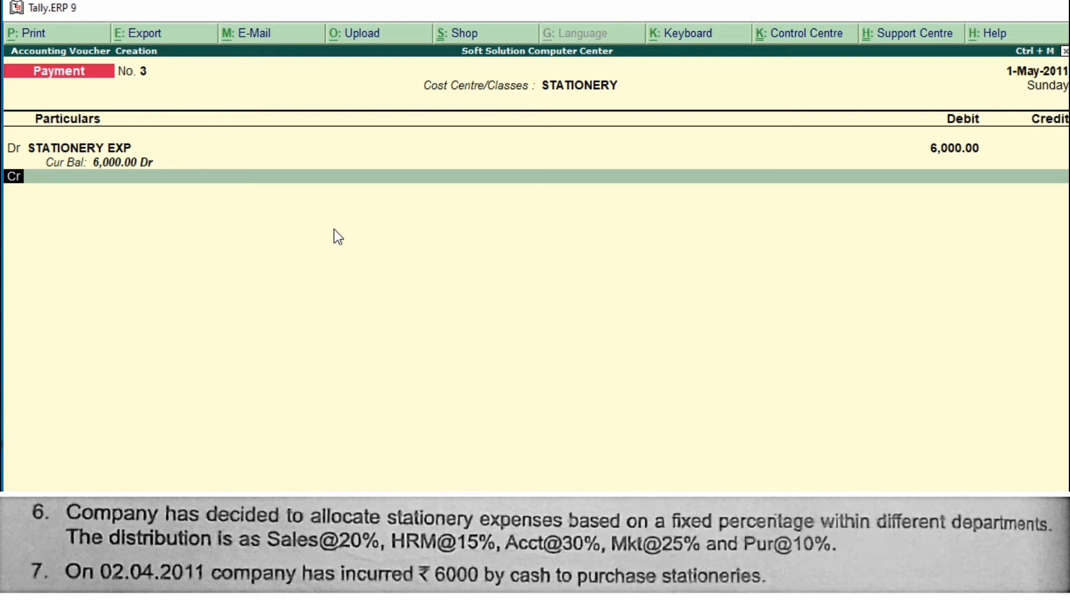
key("Return")
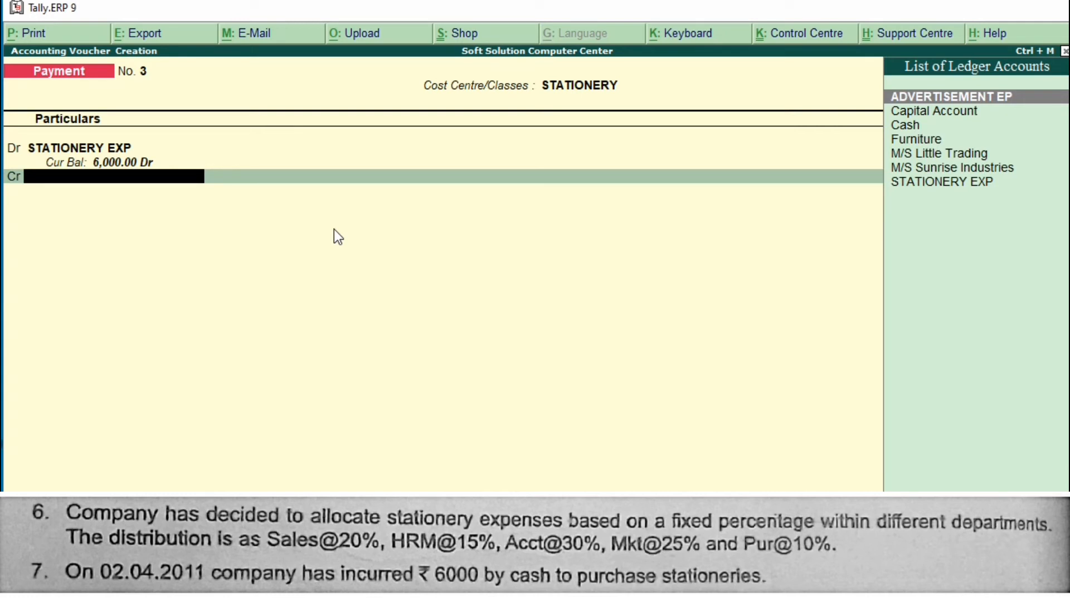
key("Down")
key("Down")
key("Return")
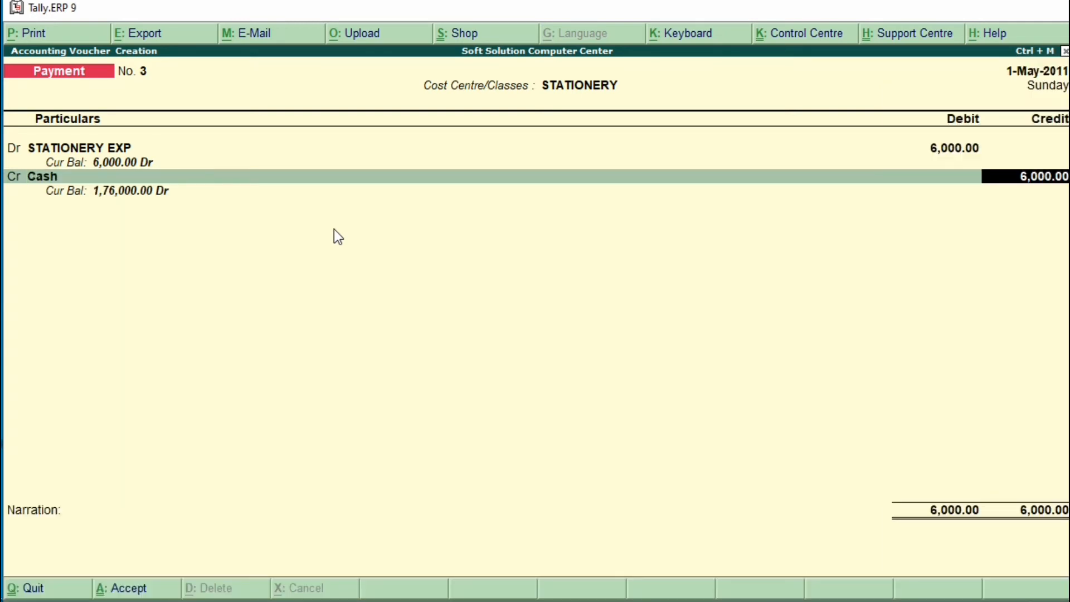
key("Return")
Enter the narration BEING PAID FOR STATIONERY and accept the payment voucher
type("B")
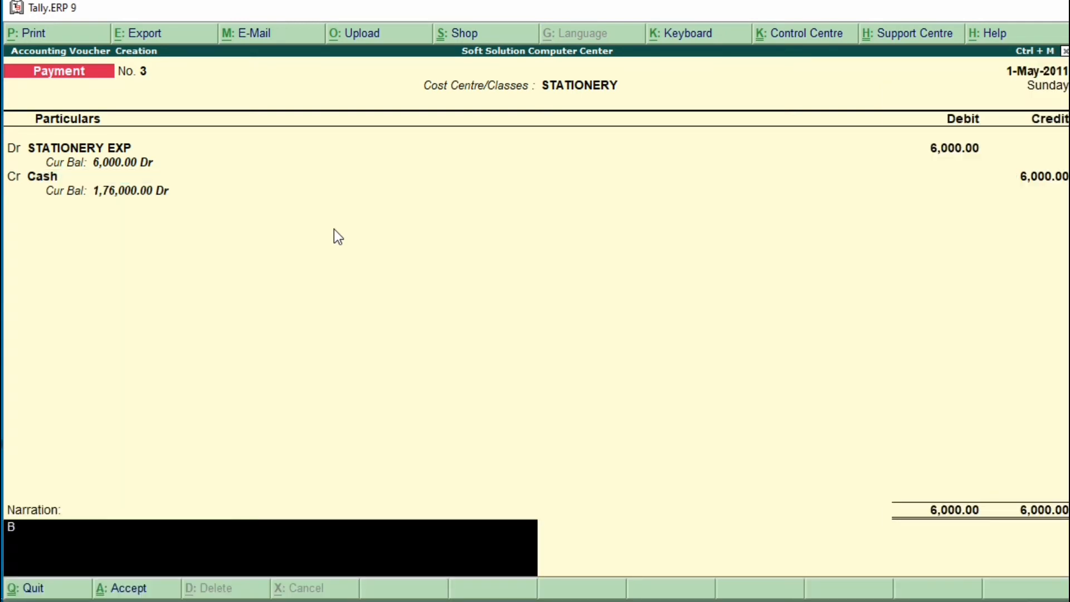
type("EING PURCHS")
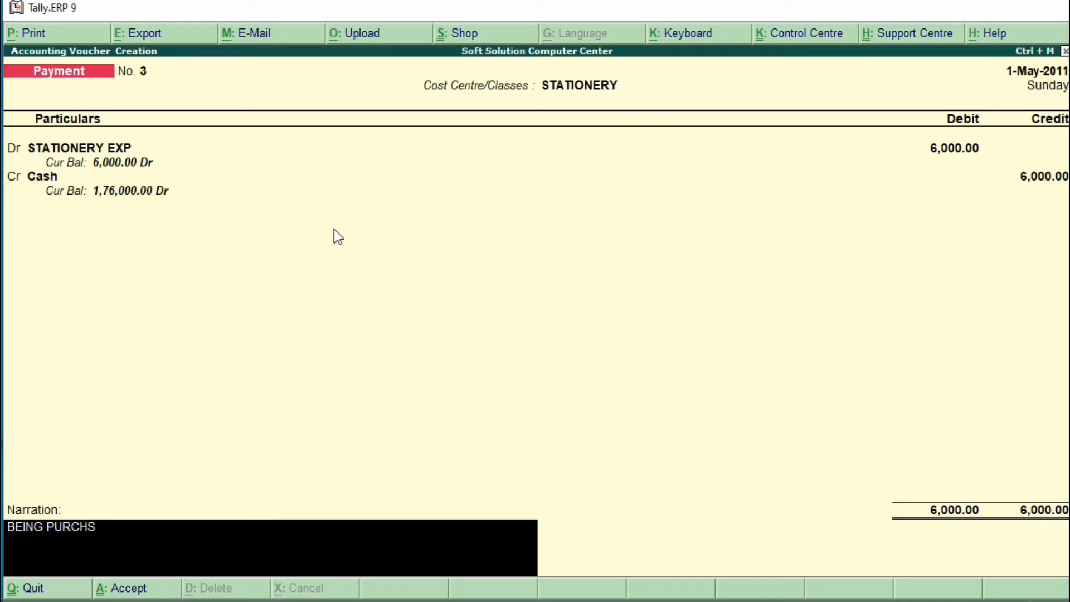
key("BackSpace")
key("BackSpace")
key("BackSpace")
key("BackSpace")
key("BackSpace")
key("BackSpace")
key("BackSpace")
type("PAID FOR STATIONERY")
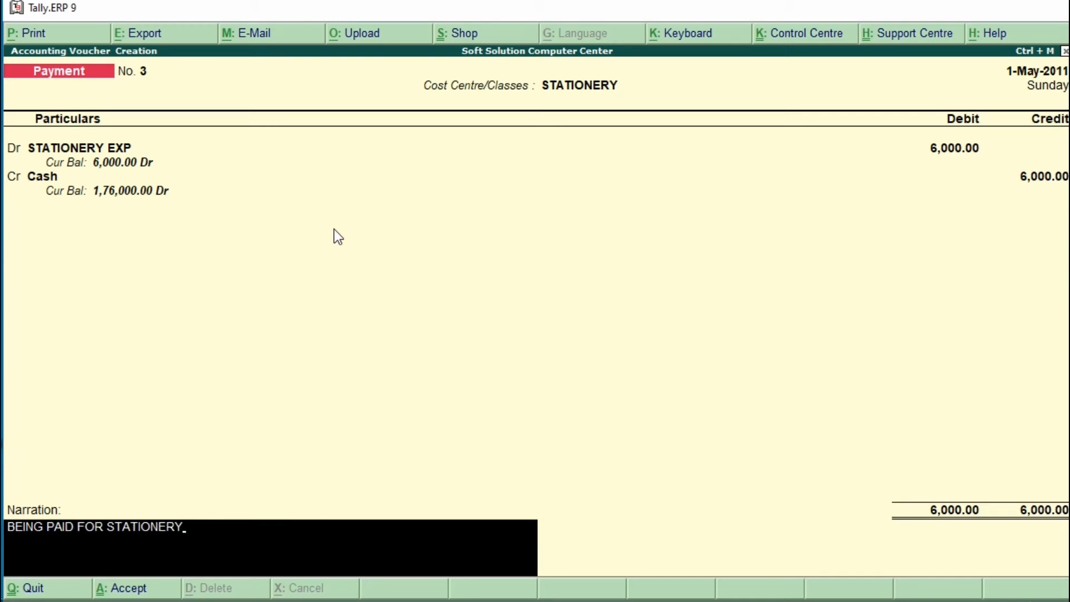
key("Return")
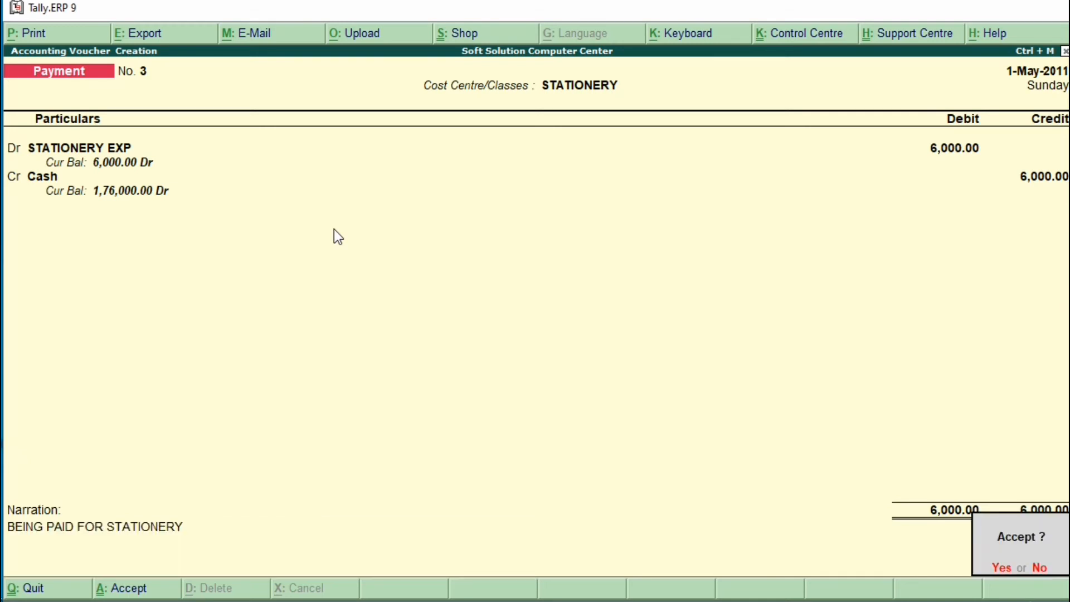
key("y")
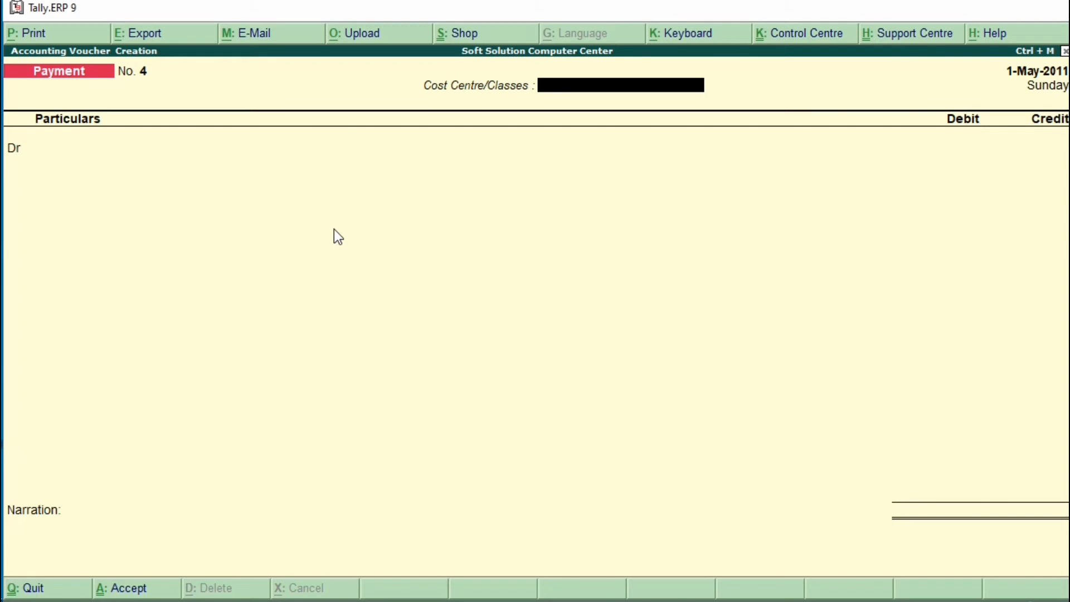
Leave the blank payment voucher and return to the Gateway of Tally without quitting the program
key("Escape")
key("y")
key("Escape")
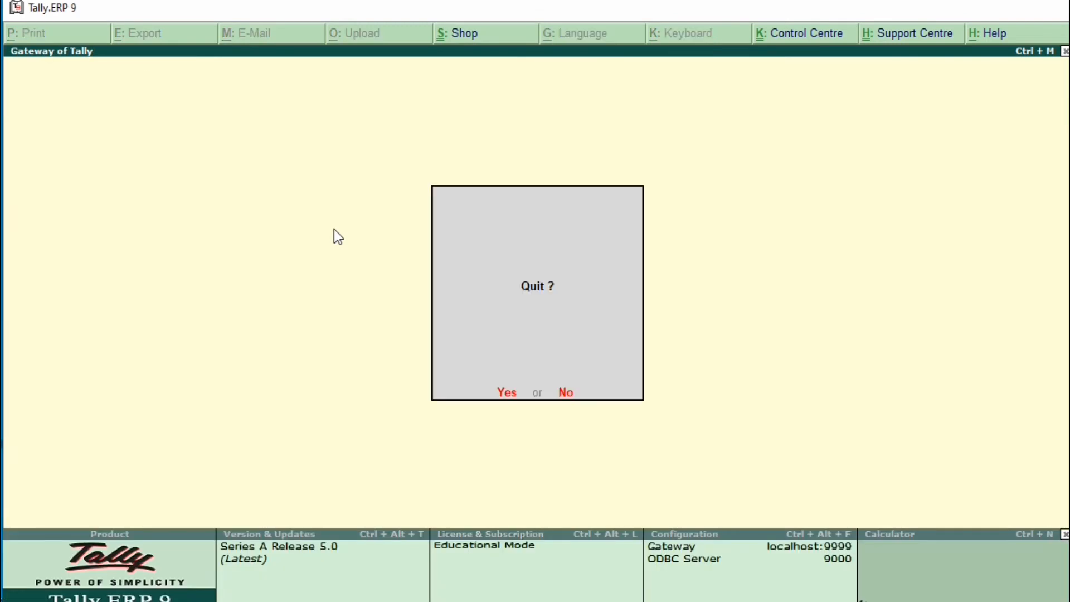
key("n")
Display the cost centre Category Summary and examine how the stationery expense is allocated across the DEPARTMENT cost centres, starting with ACCT
key("d")
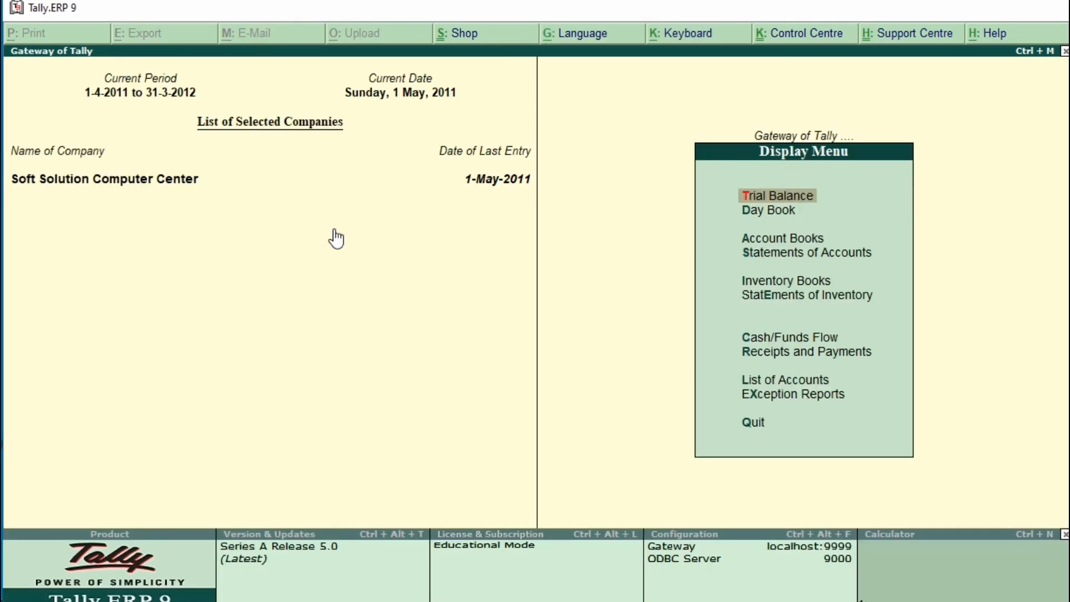
key("Down")
key("Down")
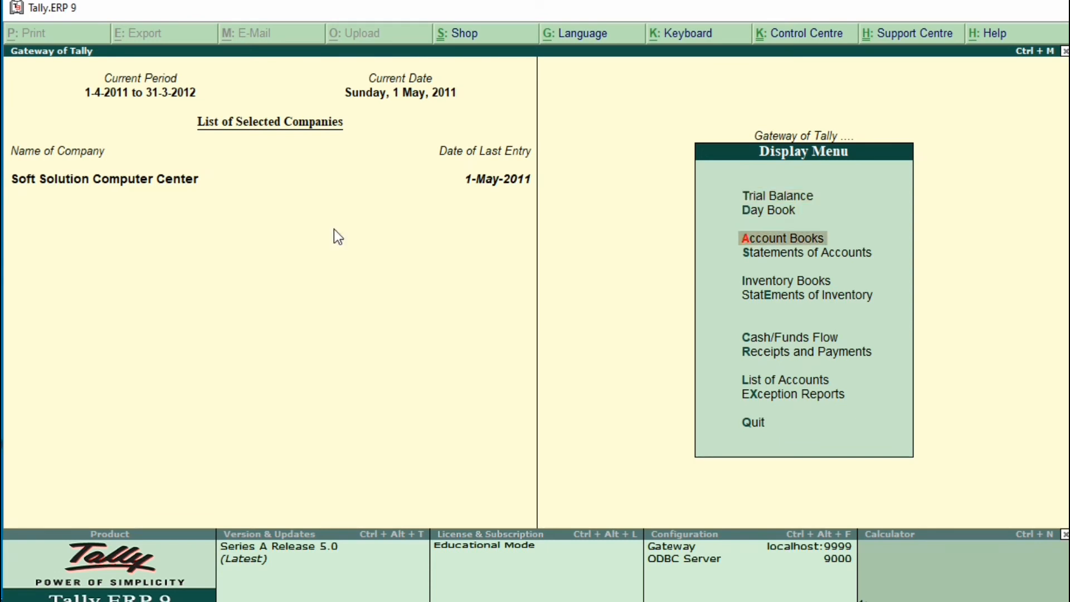
key("Down")
key("Return")
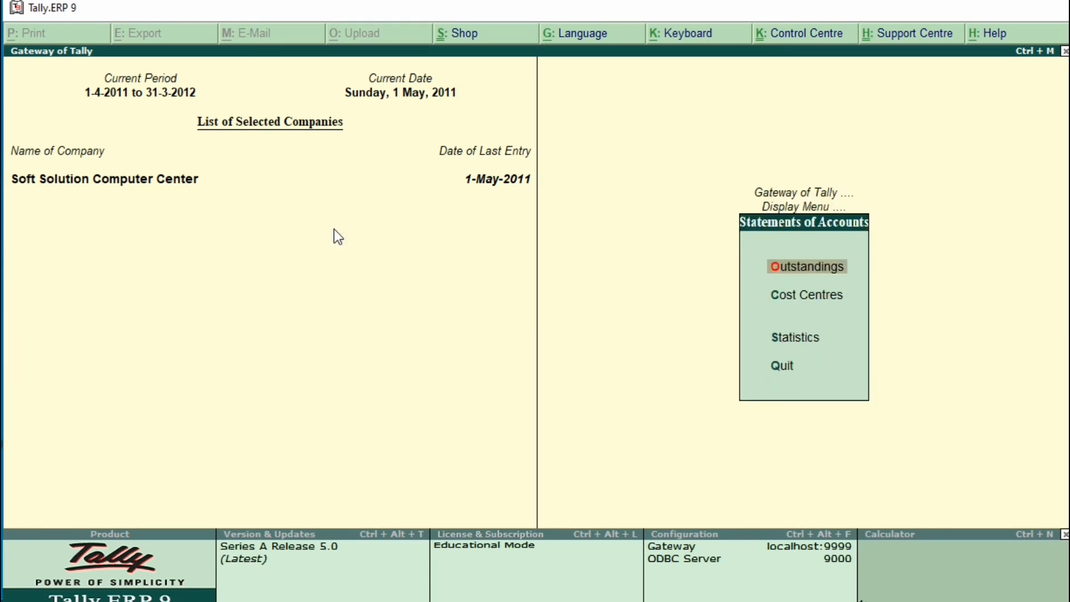
key("Down")
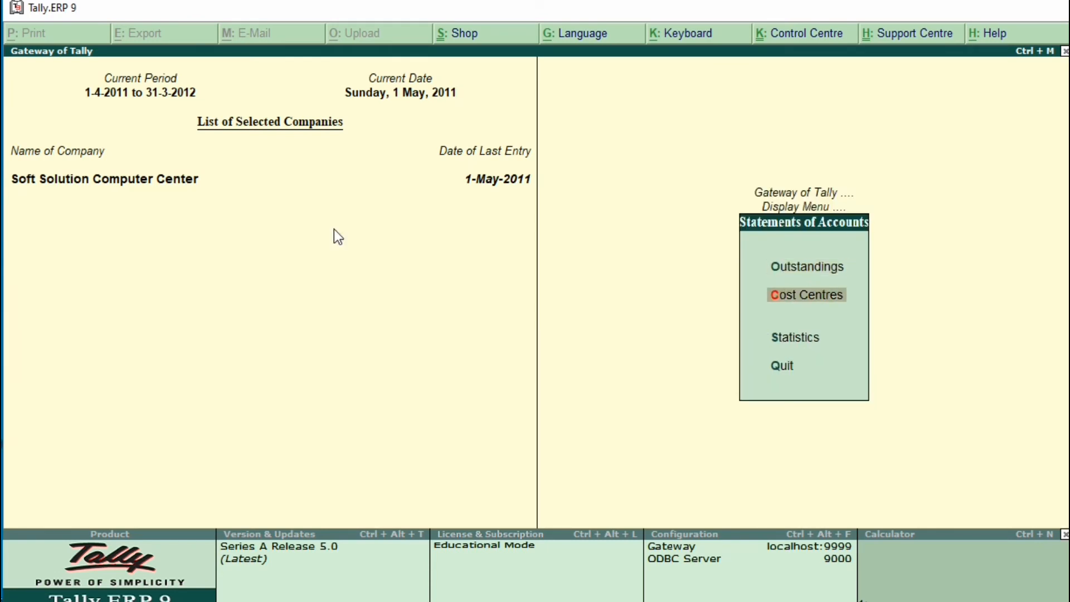
key("Return")
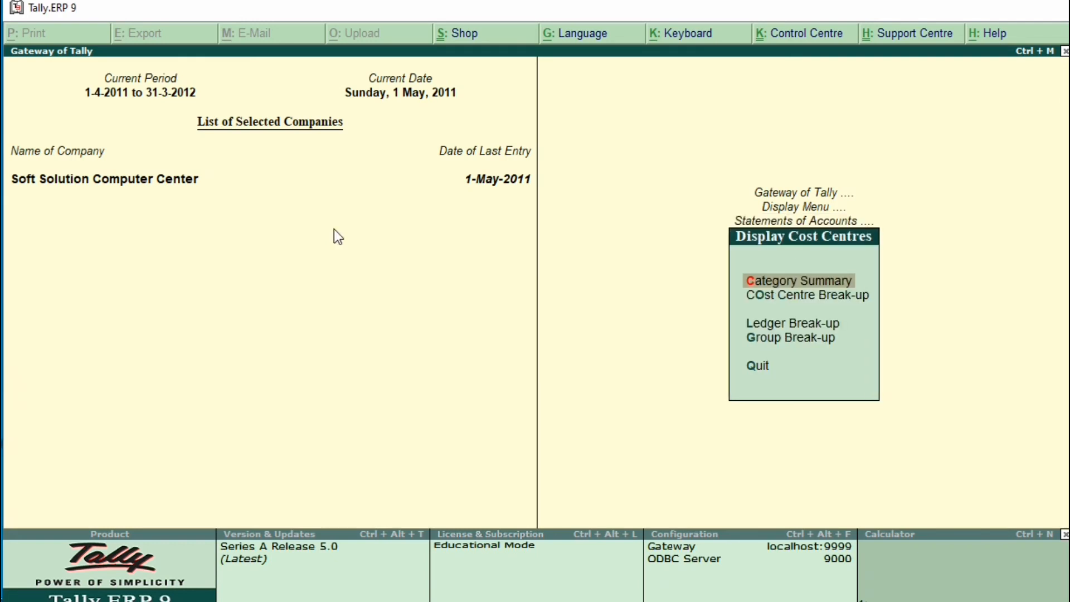
key("Return")
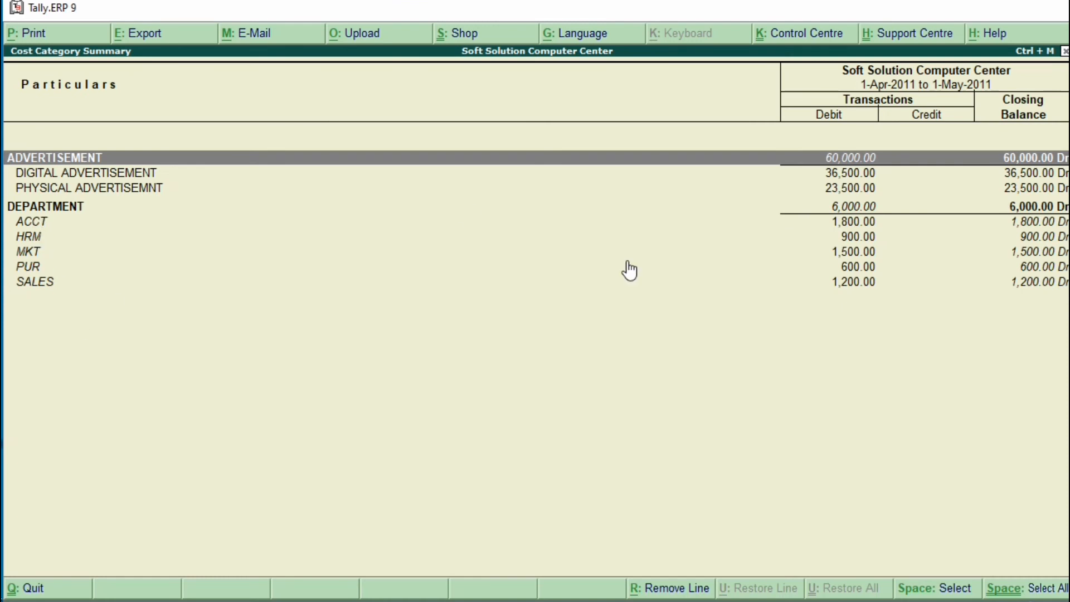
left_click(875, 222)
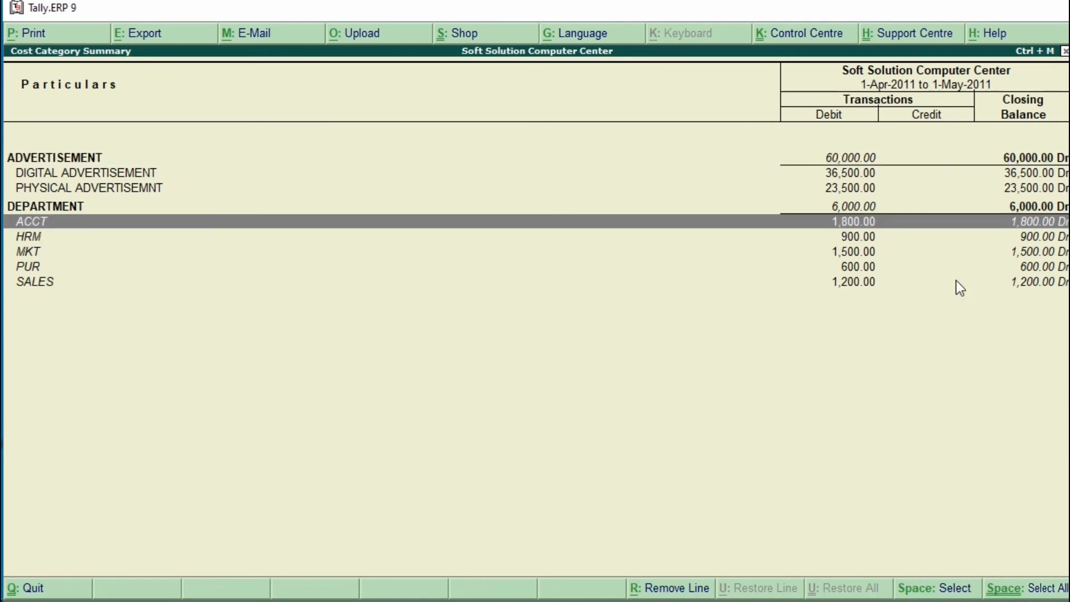